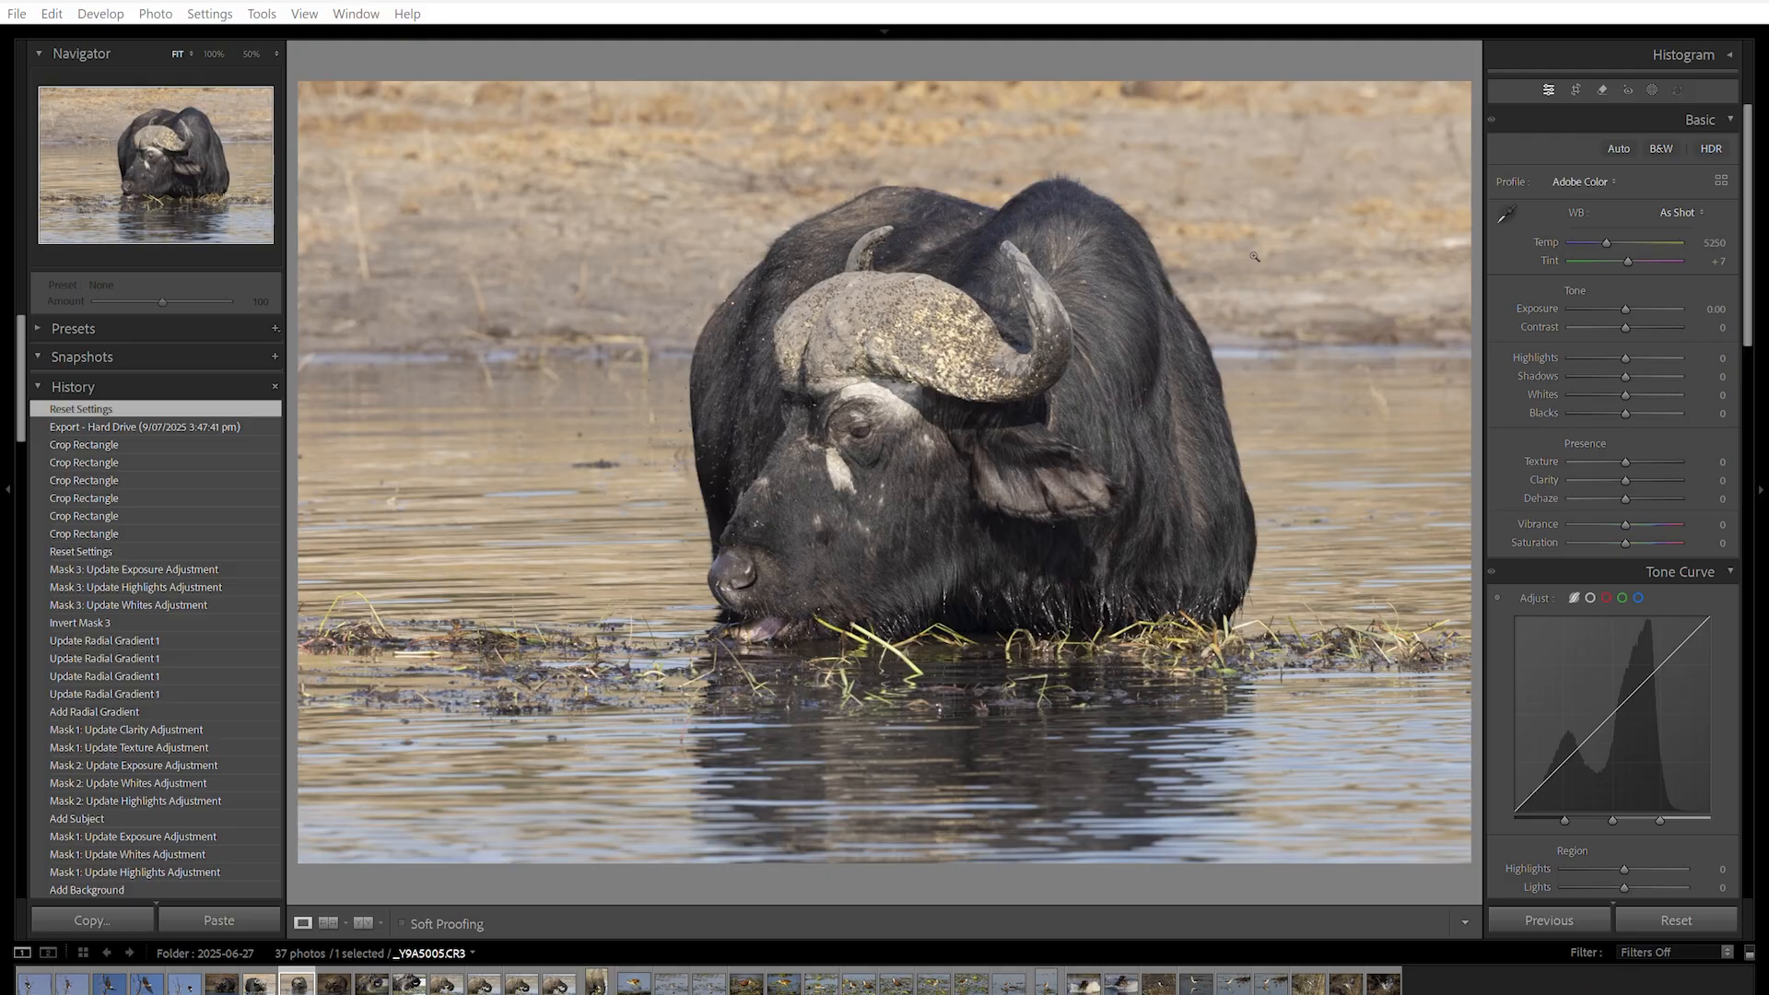
- Set the photo's Vibrance to +30 and Saturation to +3
{"action": "left_click", "coordinate": [1625, 524]}
{"action": "left_click_drag", "start_coordinate": [1638, 524], "coordinate": [1640, 525]}
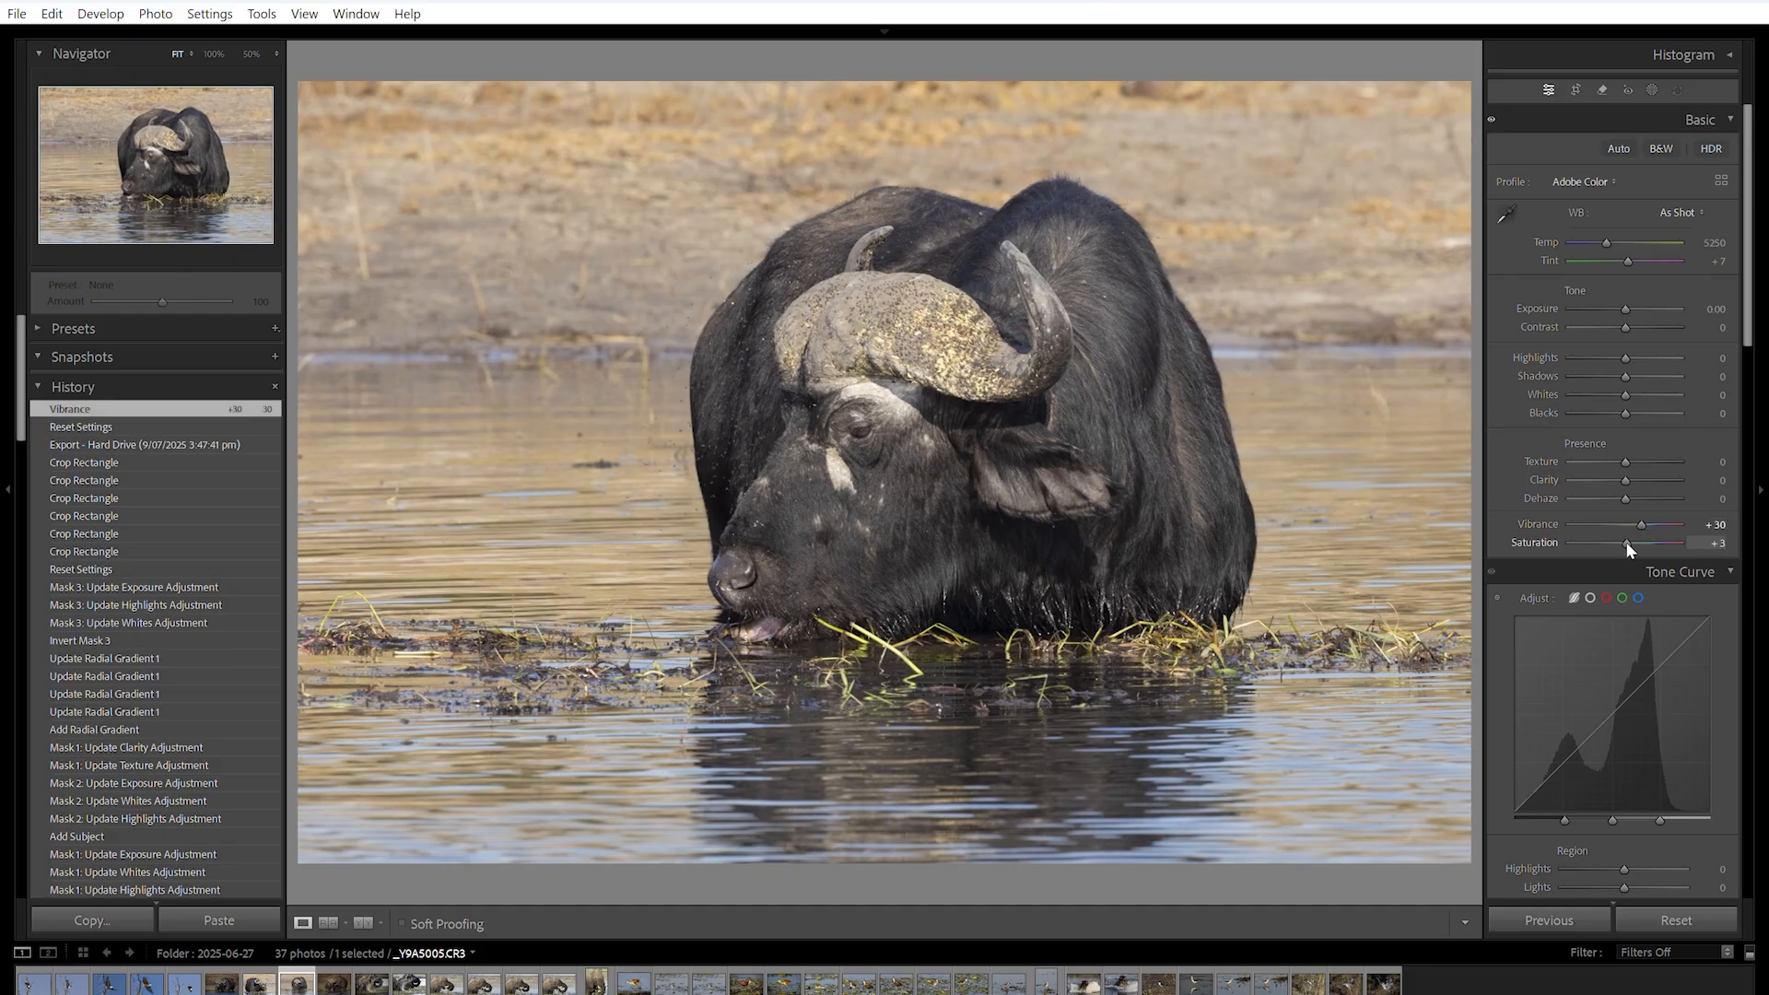
{"action": "left_click_drag", "start_coordinate": [1626, 542], "coordinate": [1627, 542]}
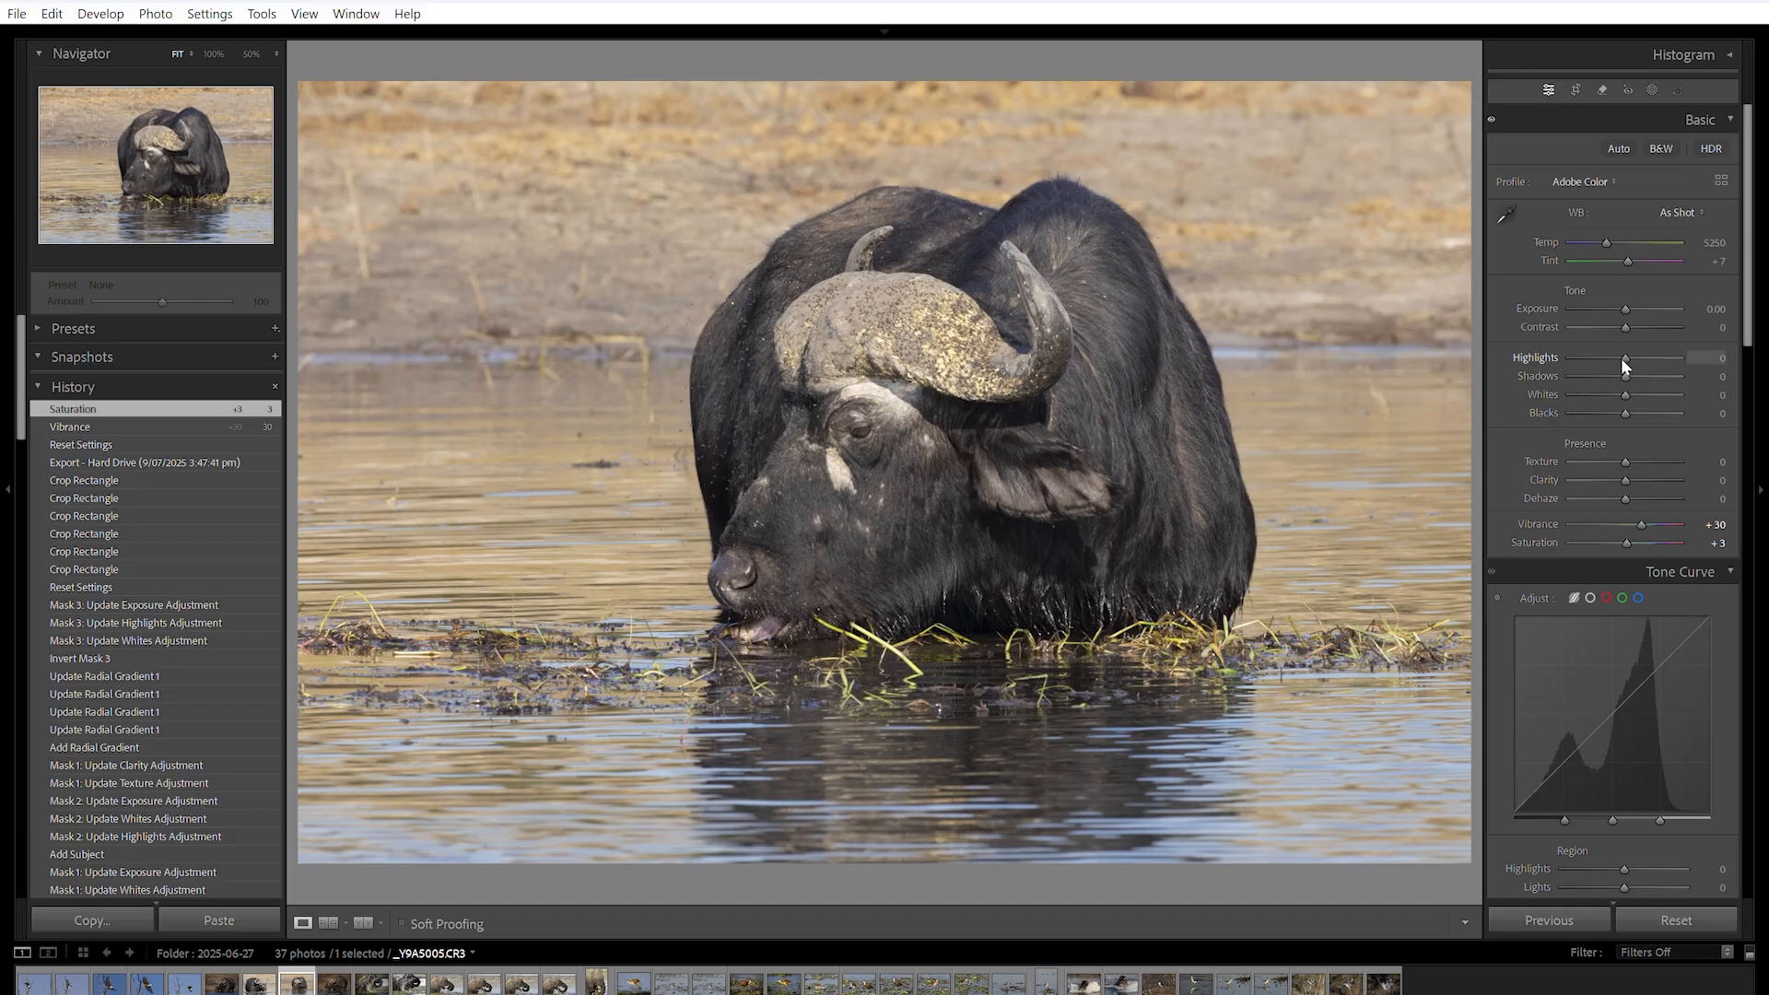
- Set global Highlights to -84, Whites to -9, Blacks to -10 and Exposure to -0.43, and warm the white balance temperature to 5771
{"action": "left_click_drag", "start_coordinate": [1623, 357], "coordinate": [1573, 357]}
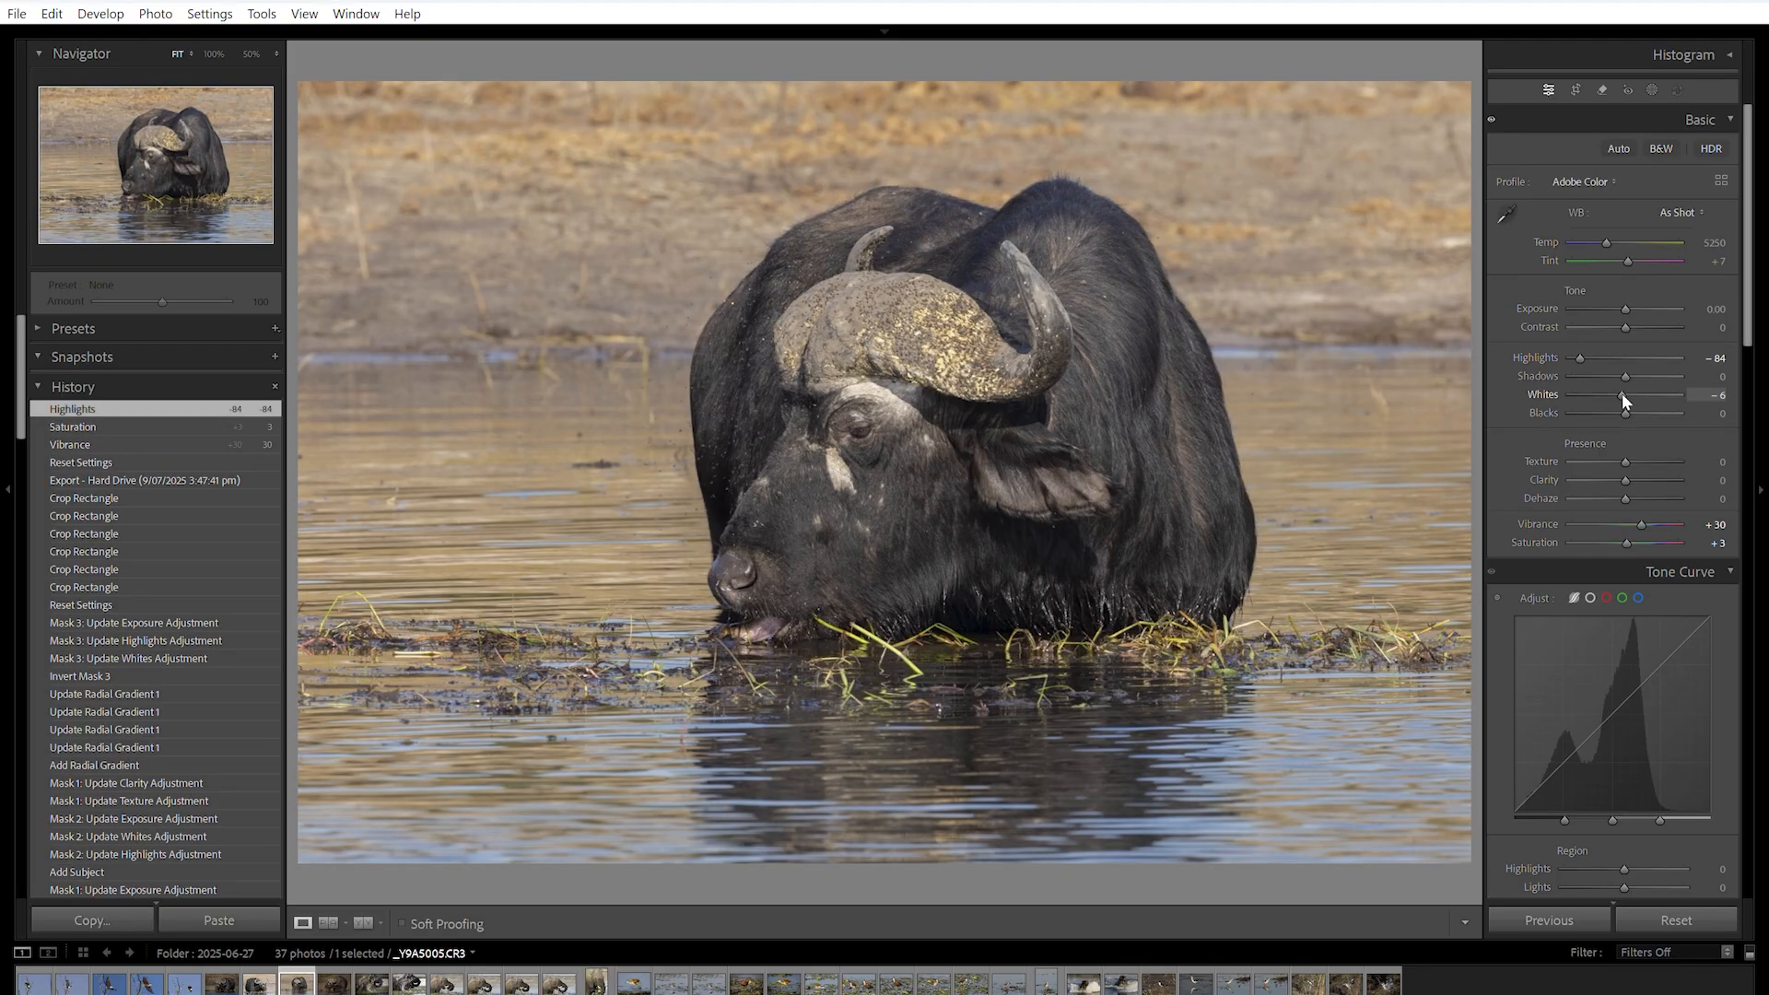
{"action": "left_click_drag", "start_coordinate": [1621, 395], "coordinate": [1619, 396]}
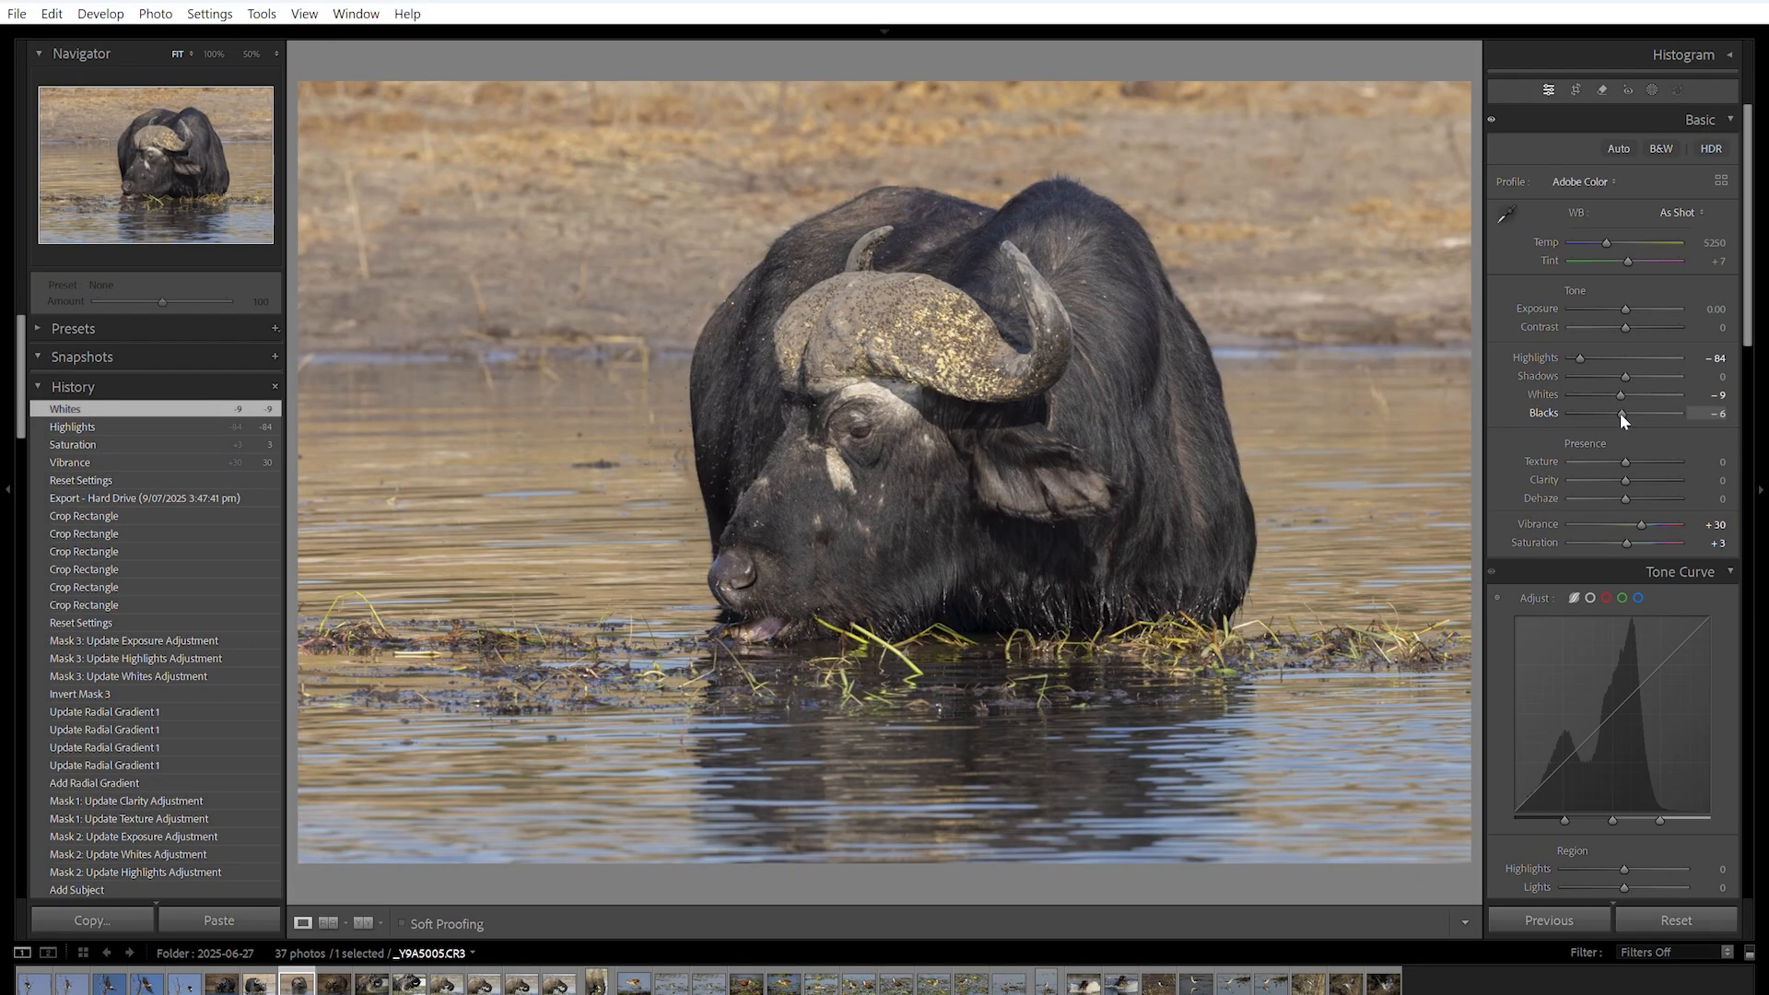
{"action": "left_click_drag", "start_coordinate": [1619, 413], "coordinate": [1617, 412]}
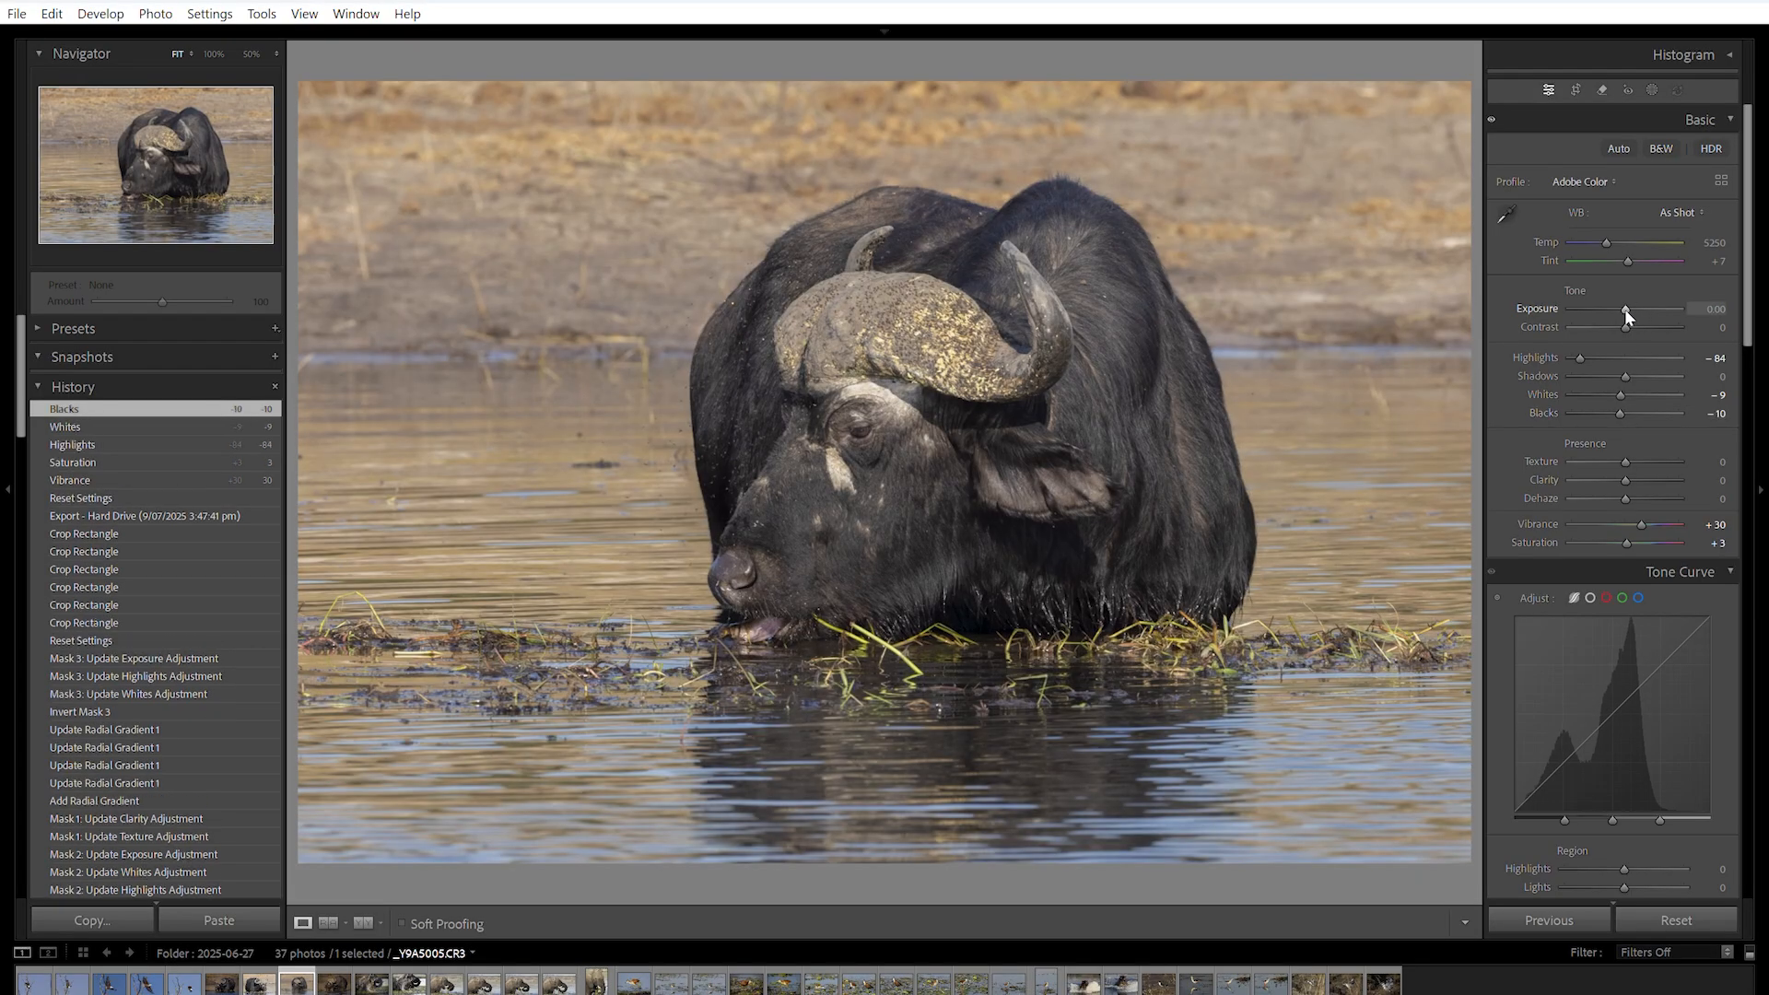
{"action": "left_click_drag", "start_coordinate": [1624, 311], "coordinate": [1619, 313]}
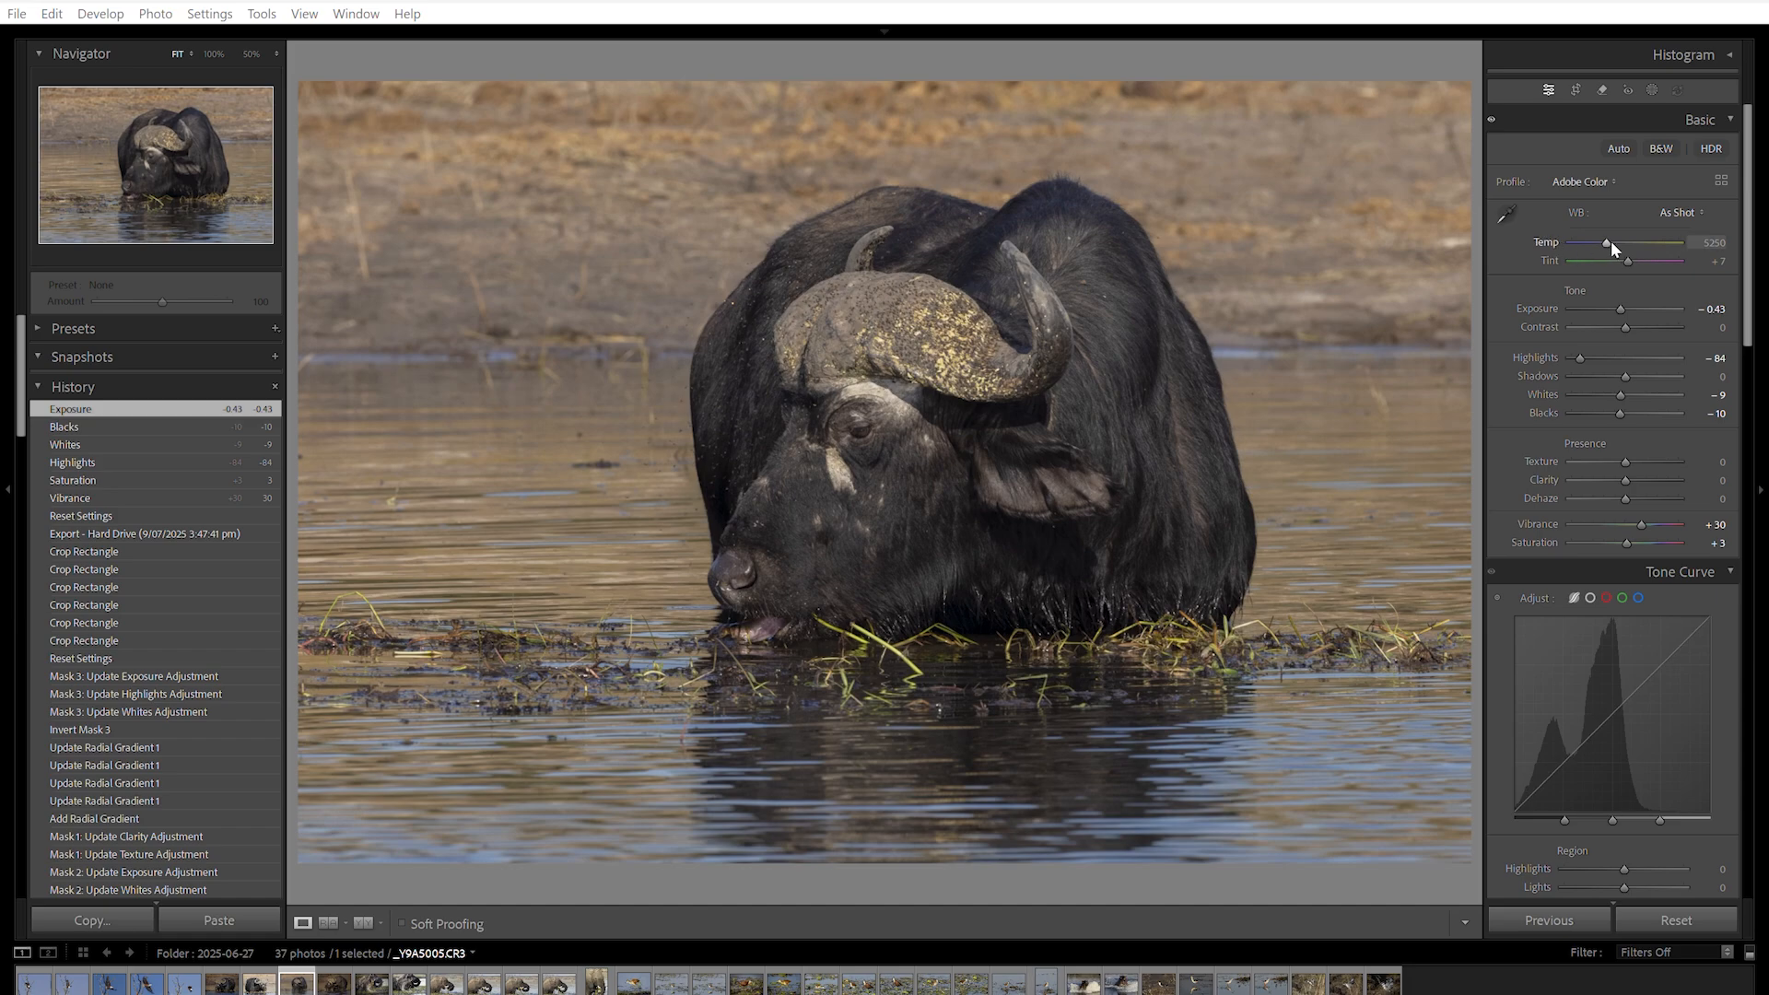
{"action": "left_click_drag", "start_coordinate": [1604, 241], "coordinate": [1611, 241]}
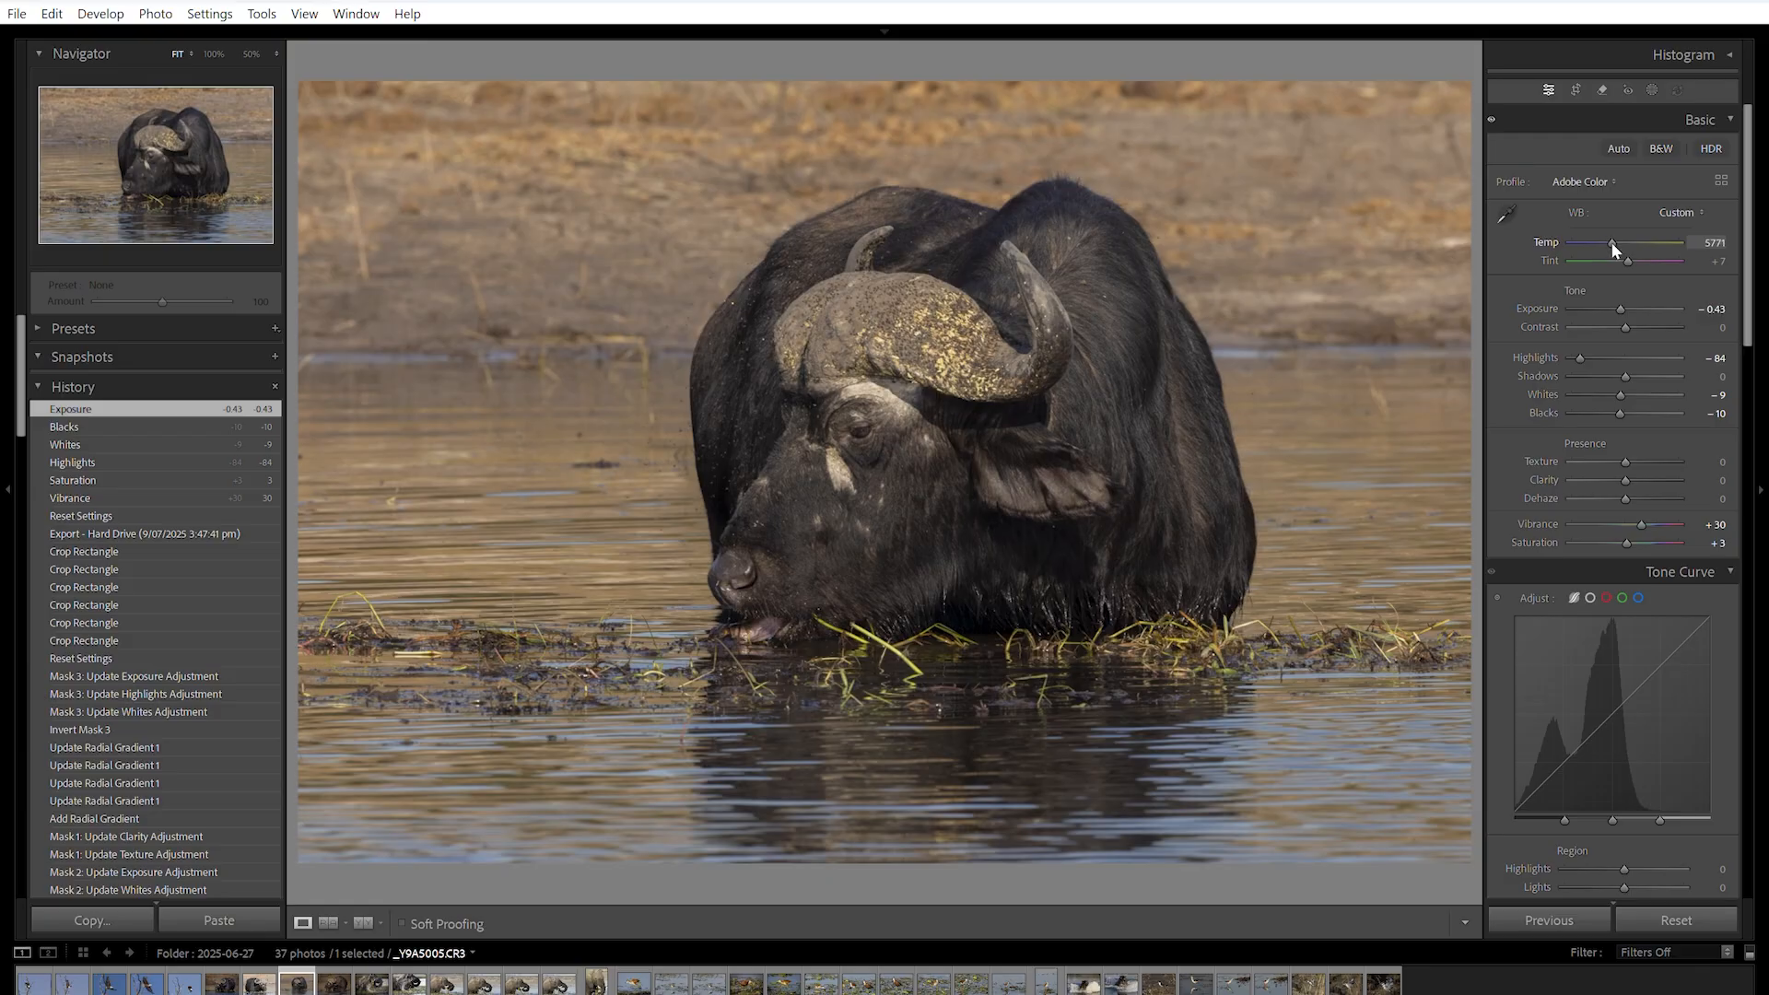
{"action": "left_click_drag", "start_coordinate": [1610, 241], "coordinate": [1610, 242]}
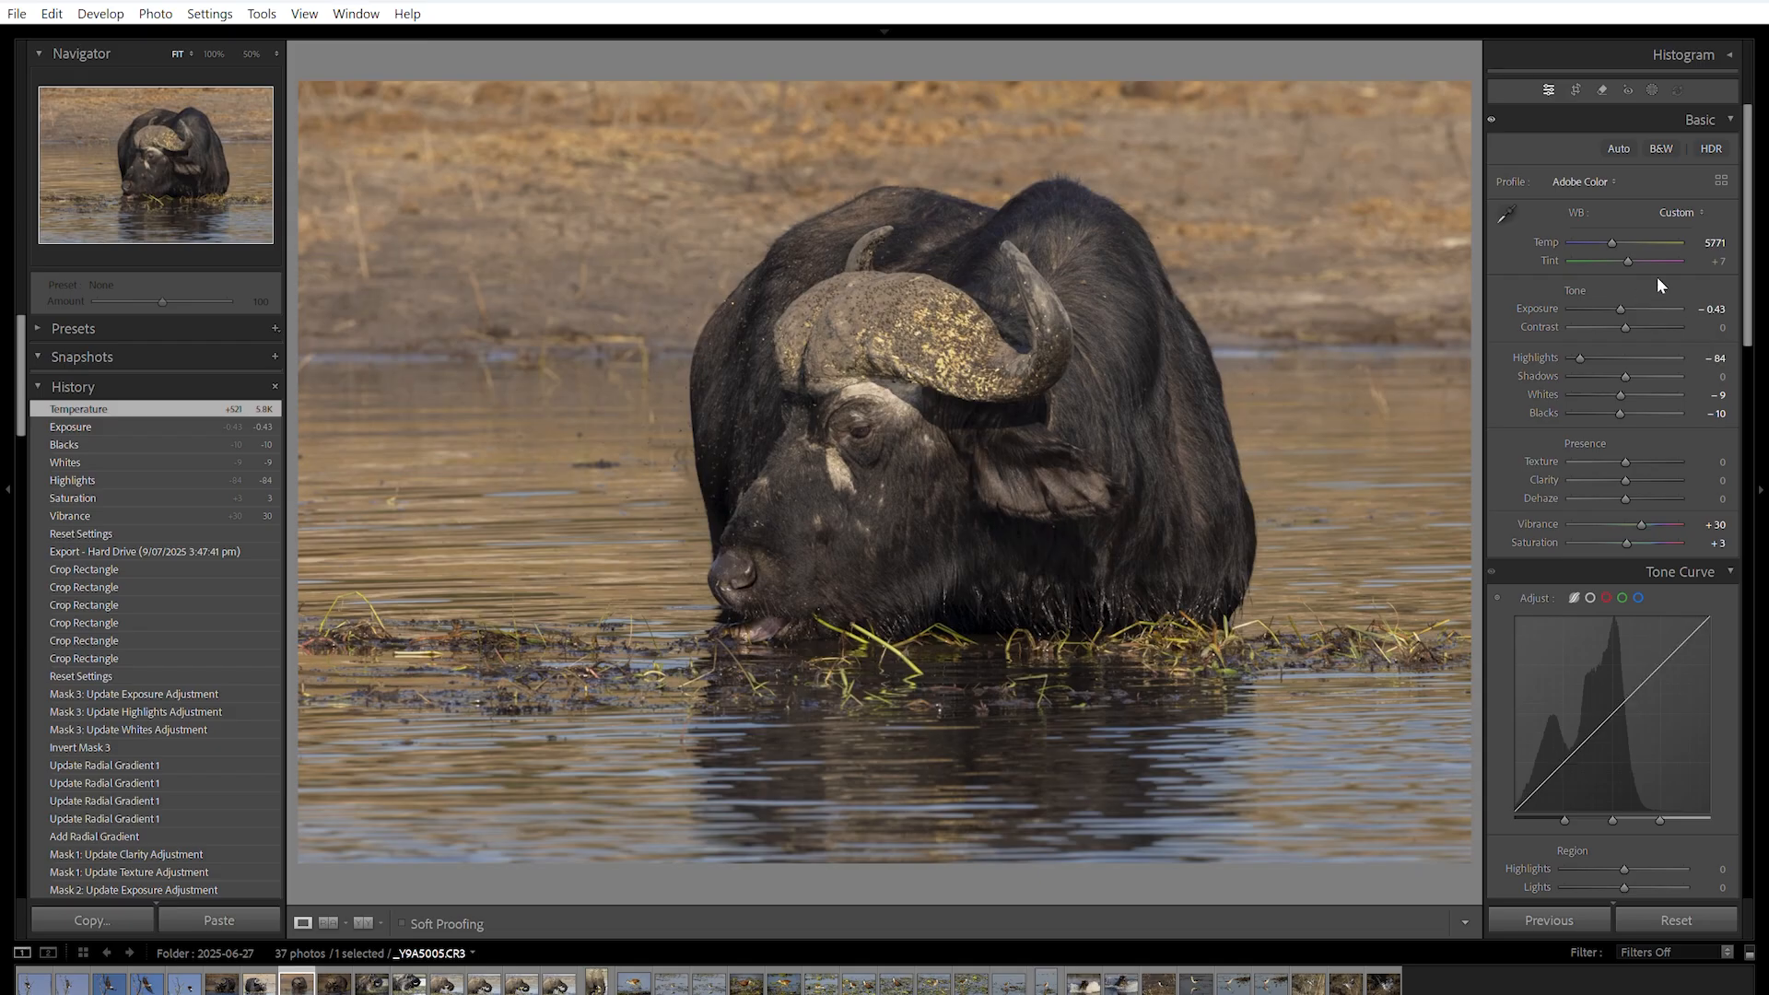
- Crop the photo on all four sides to a nearly square frame tight around the buffalo and apply the crop
{"action": "left_click", "coordinate": [1576, 91]}
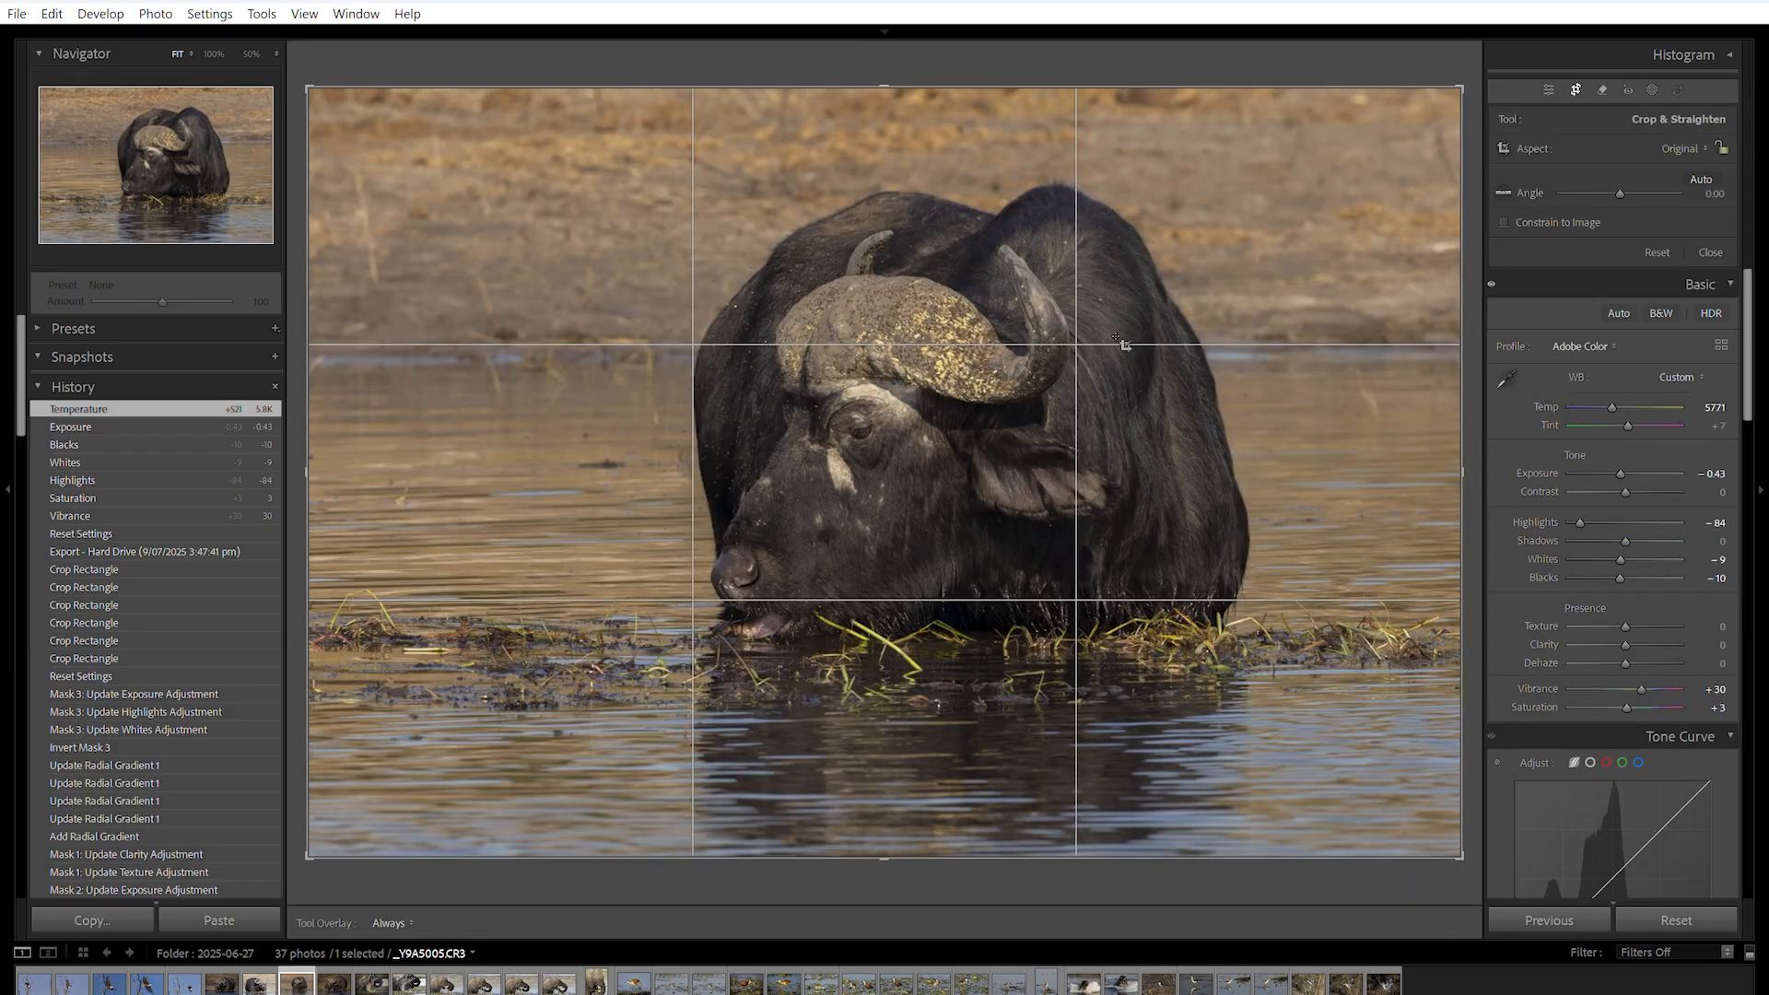
{"action": "left_click_drag", "start_coordinate": [304, 476], "coordinate": [465, 489]}
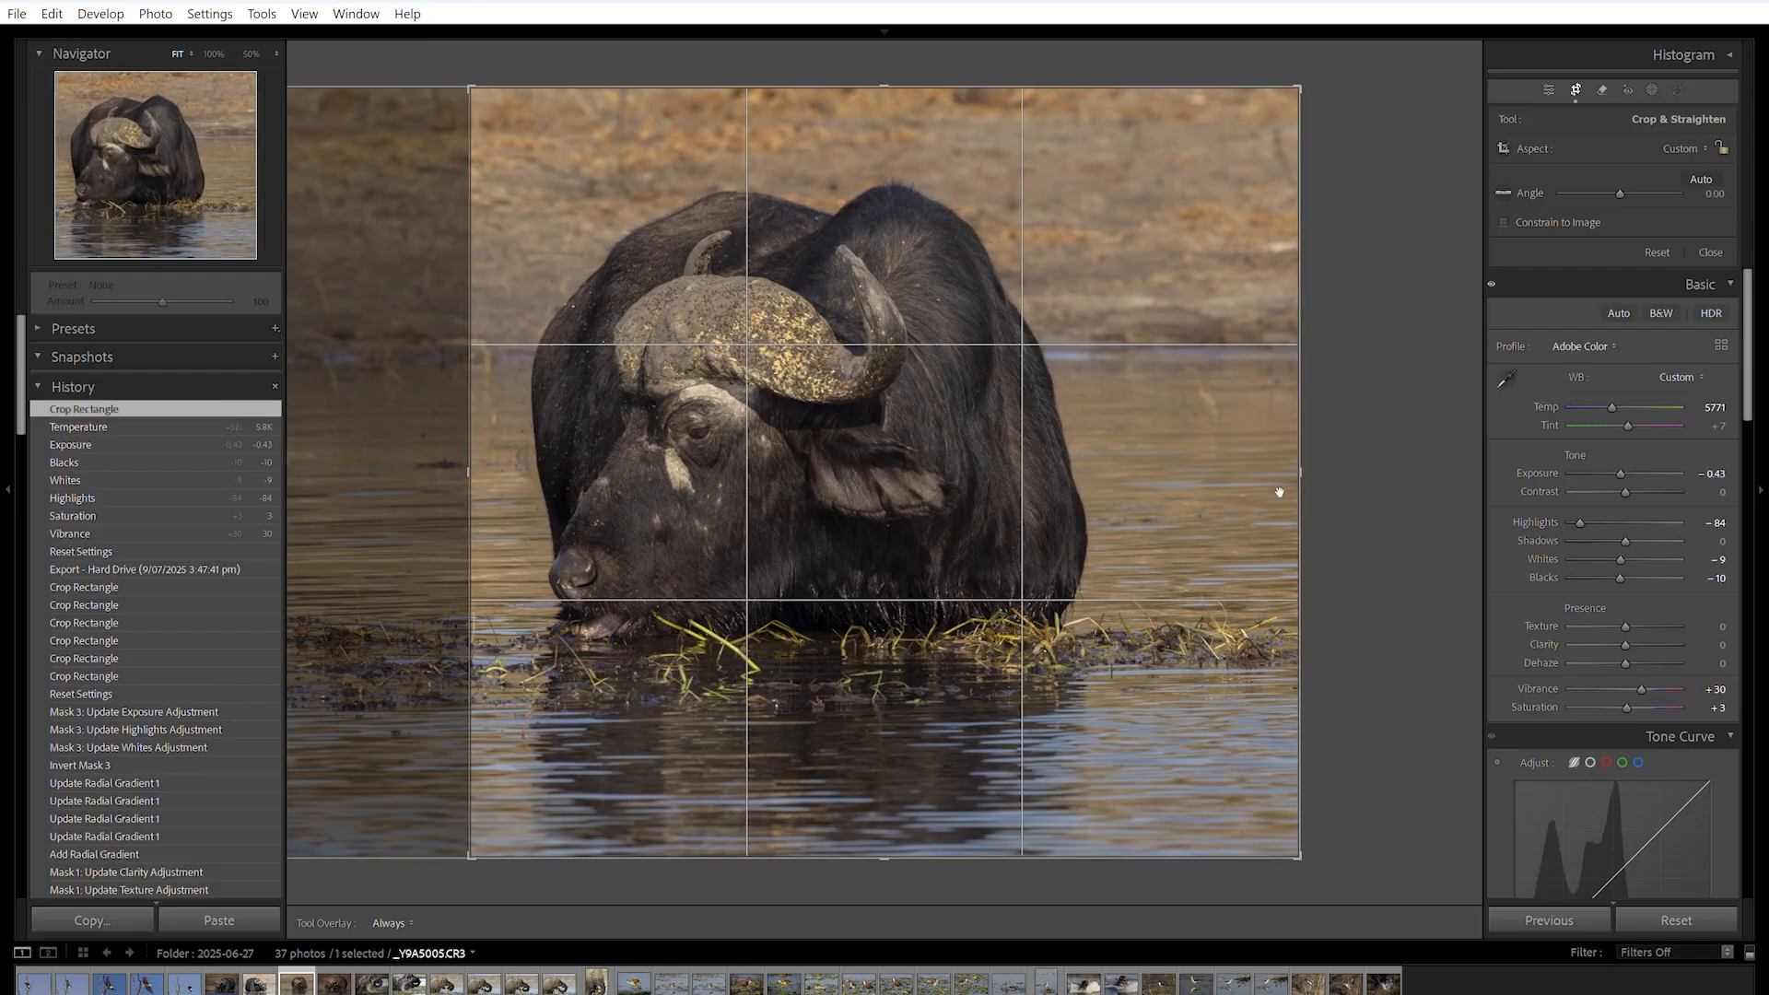
{"action": "left_click_drag", "start_coordinate": [1295, 478], "coordinate": [1216, 476]}
{"action": "left_click_drag", "start_coordinate": [887, 87], "coordinate": [887, 105]}
{"action": "left_click_drag", "start_coordinate": [884, 840], "coordinate": [890, 781]}
{"action": "left_click_drag", "start_coordinate": [1221, 468], "coordinate": [1216, 470]}
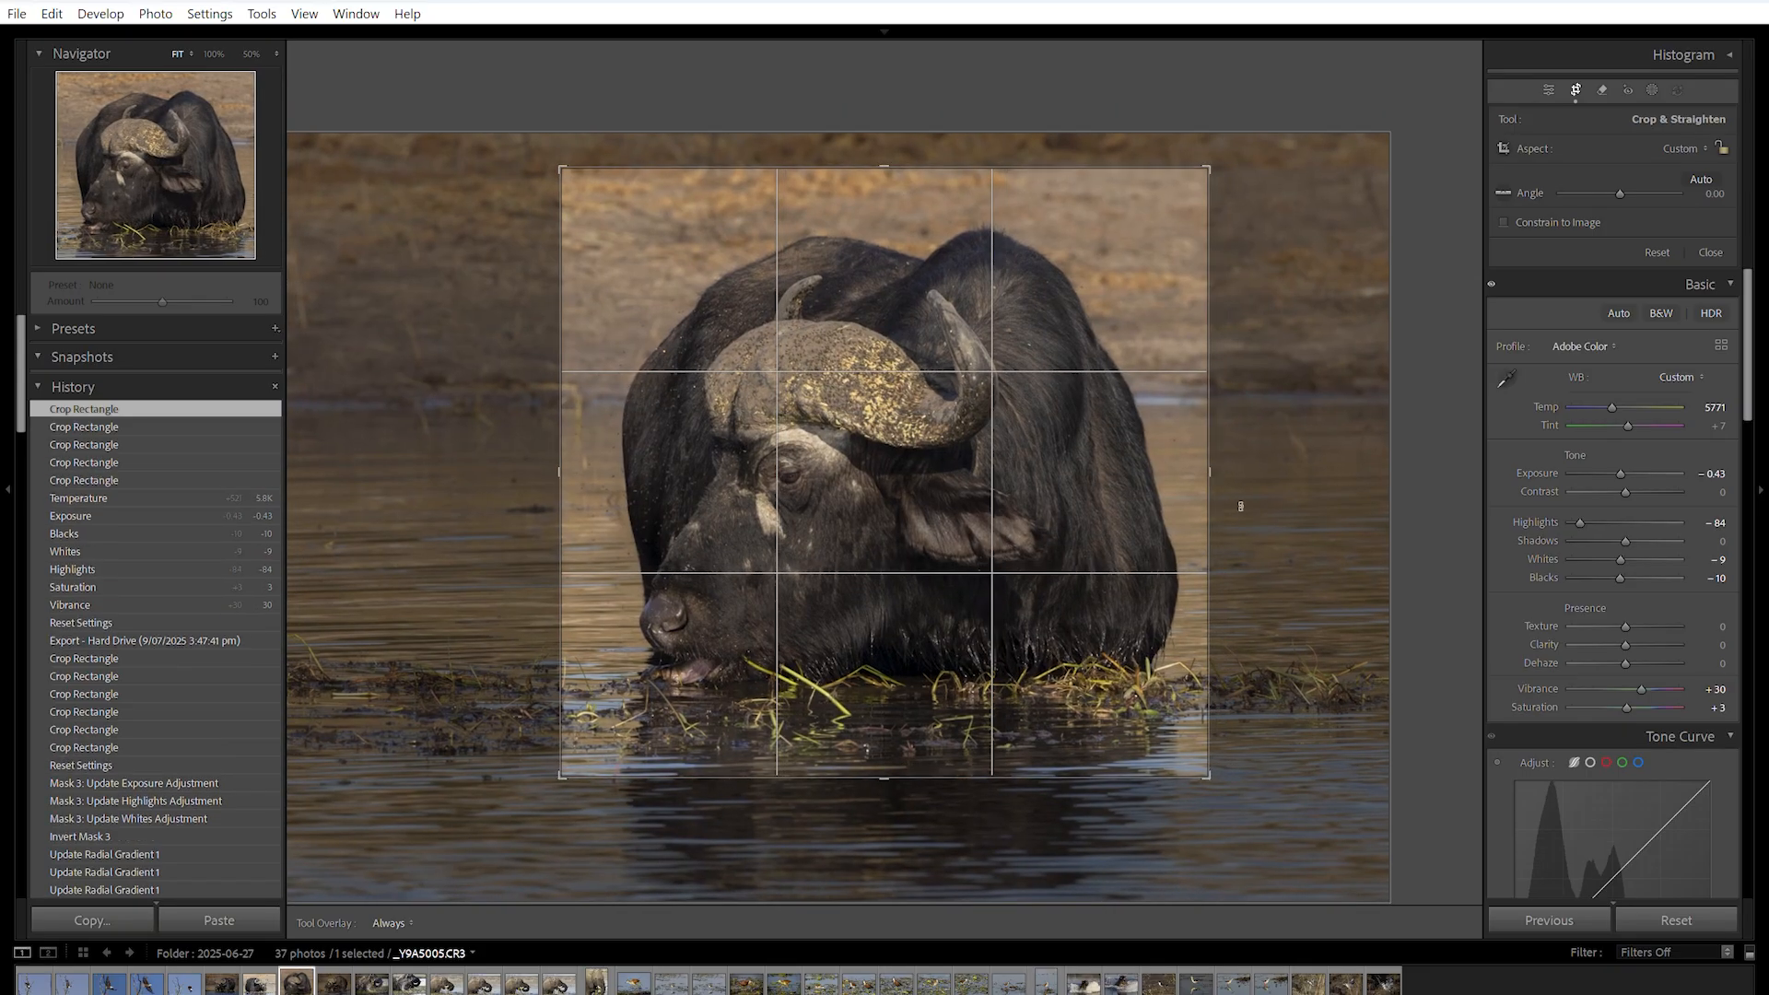
{"action": "left_click", "coordinate": [1551, 91]}
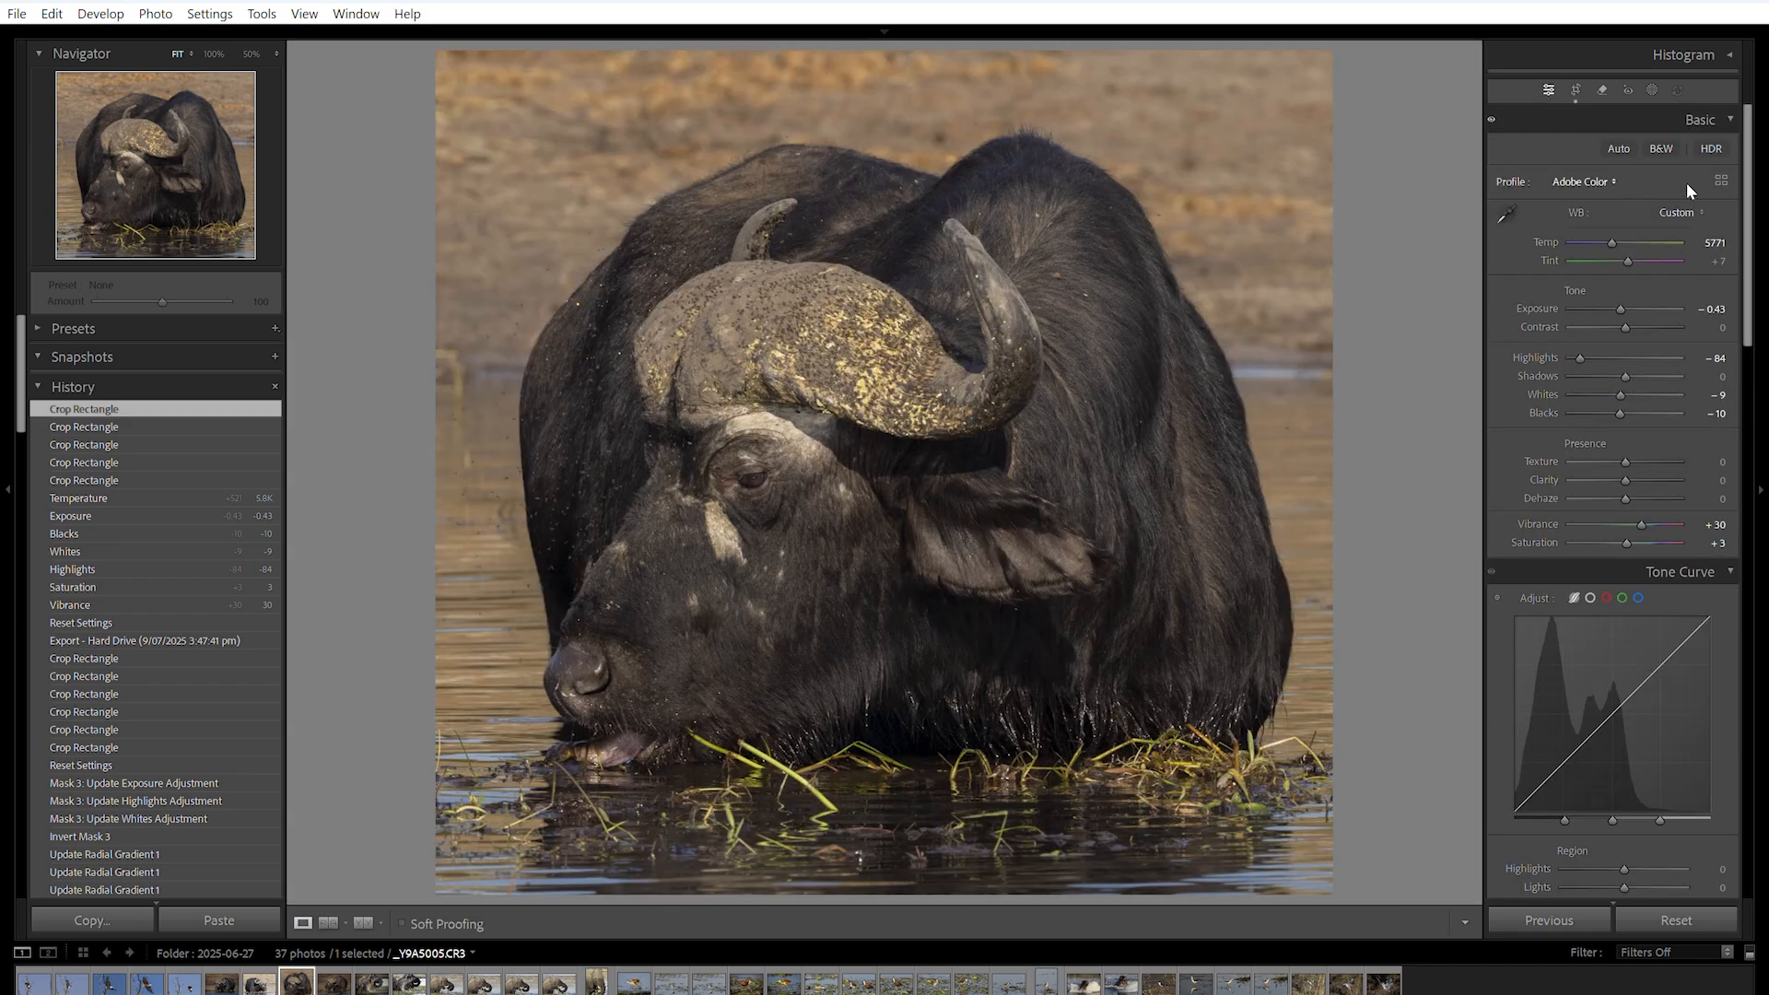
- Add a background mask, hide its overlay, and set its Highlights to -69, Whites to -30, Blacks to -21 and Exposure to -0.56
{"action": "left_click", "coordinate": [1654, 92]}
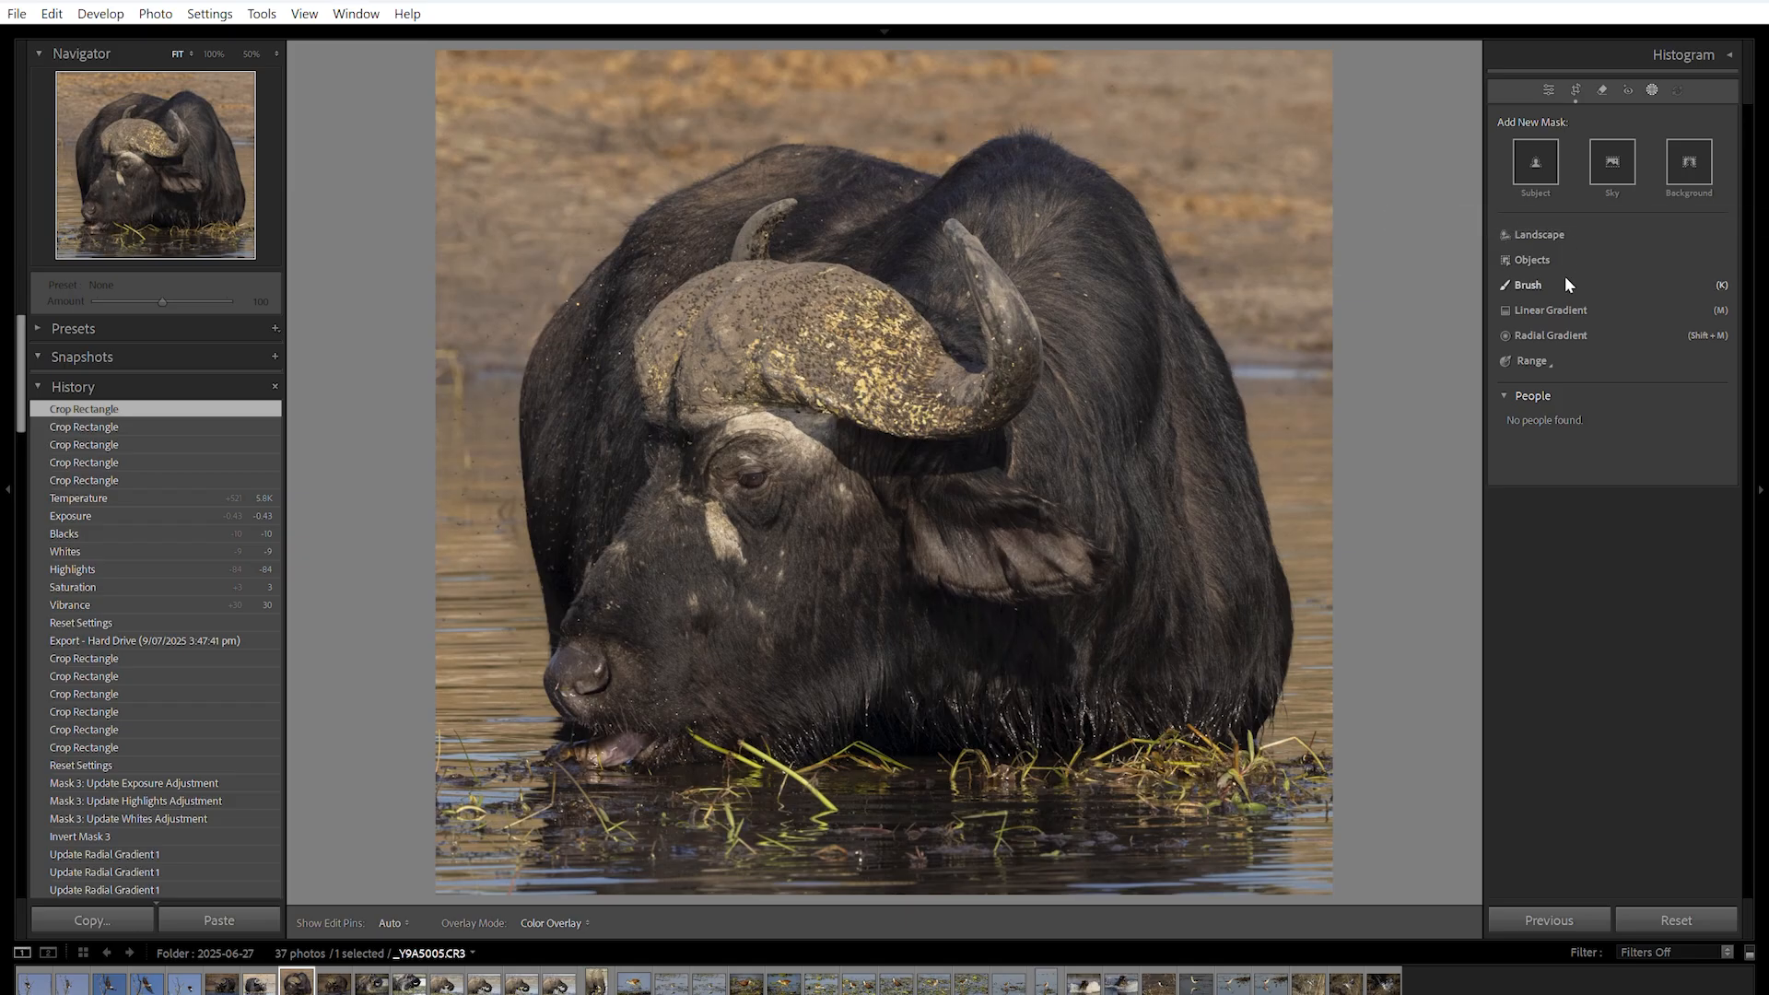
{"action": "left_click", "coordinate": [1689, 164]}
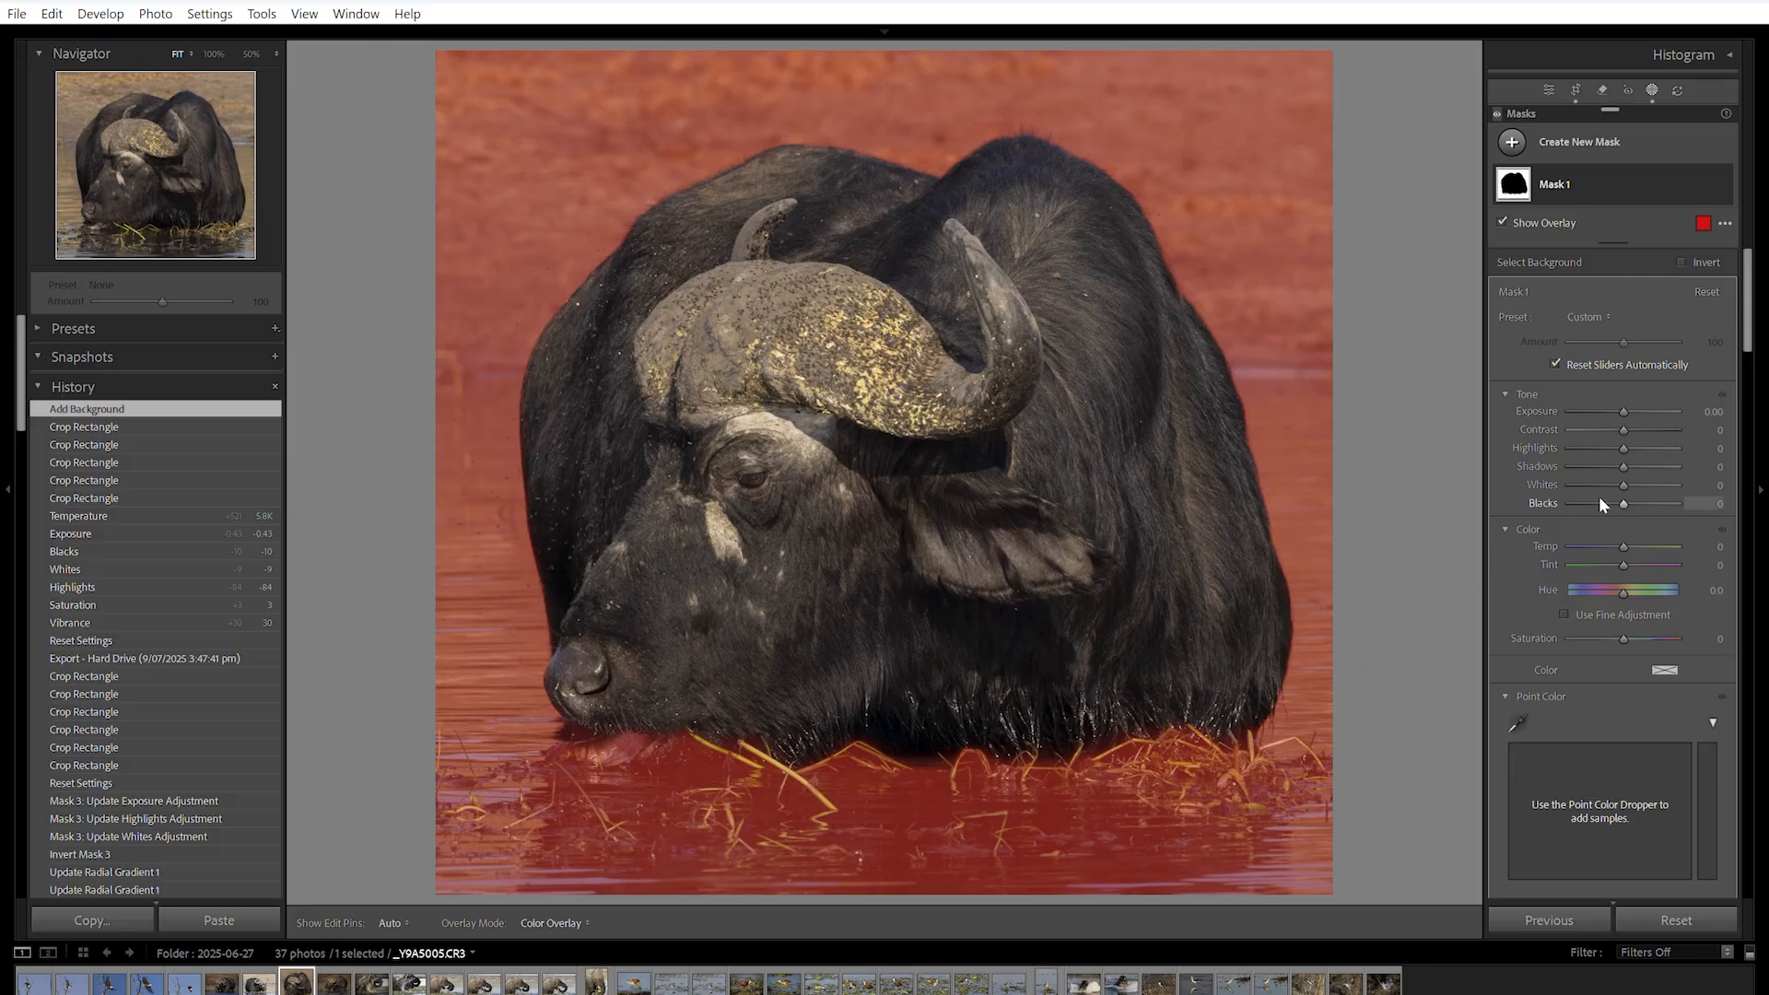
{"action": "key", "text": "o"}
{"action": "left_click_drag", "start_coordinate": [1619, 448], "coordinate": [1608, 499]}
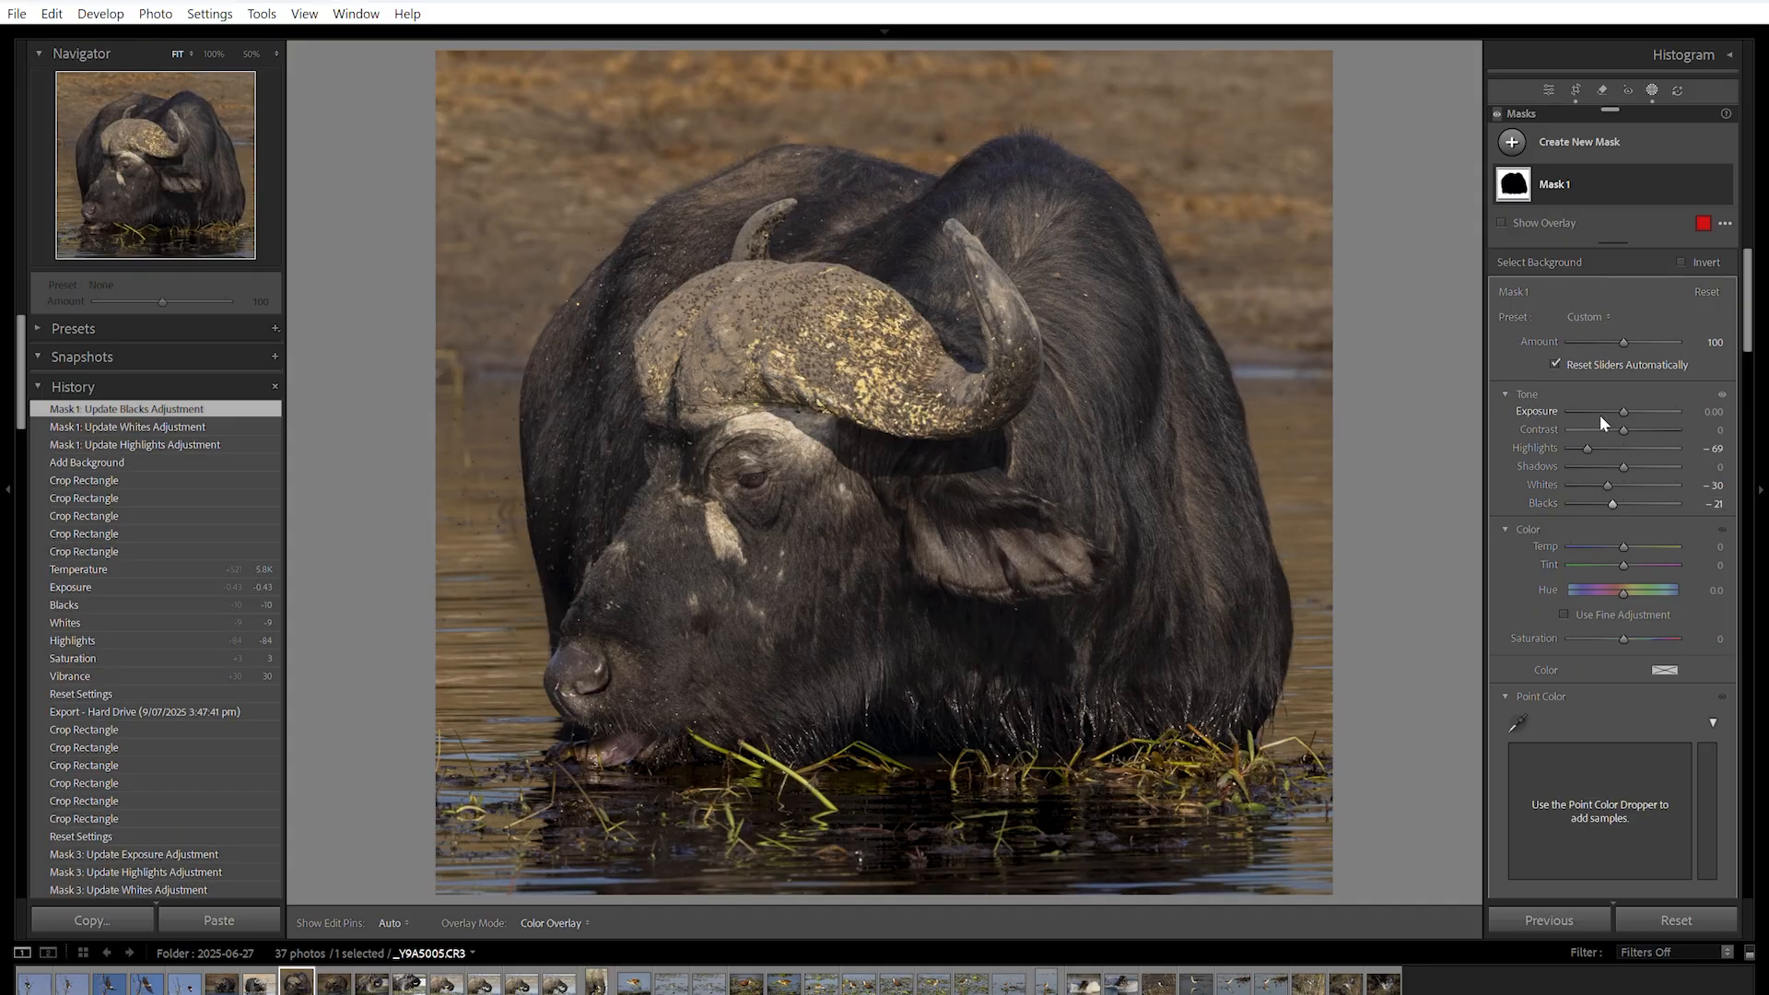
{"action": "left_click_drag", "start_coordinate": [1623, 413], "coordinate": [1616, 411]}
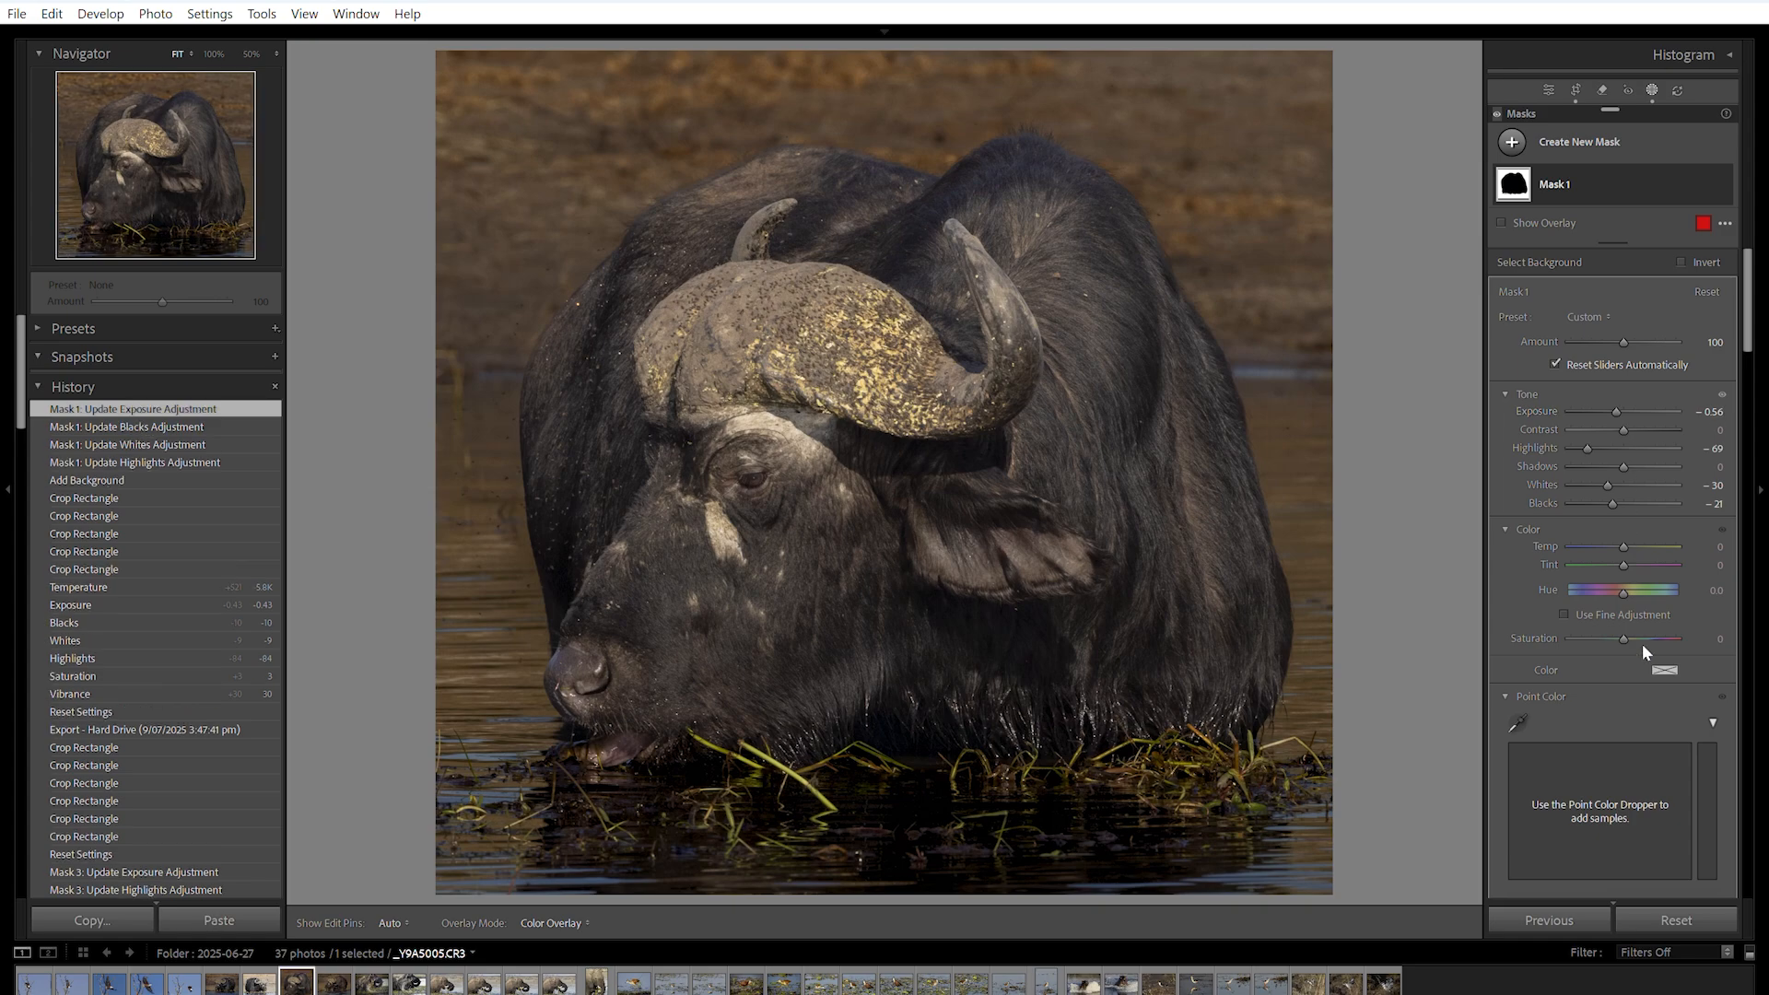
- Soften the masked background by setting Texture to -81 and Clarity to -87
{"action": "scroll", "coordinate": [1612, 737], "scroll_direction": "down", "scroll_amount": 6}
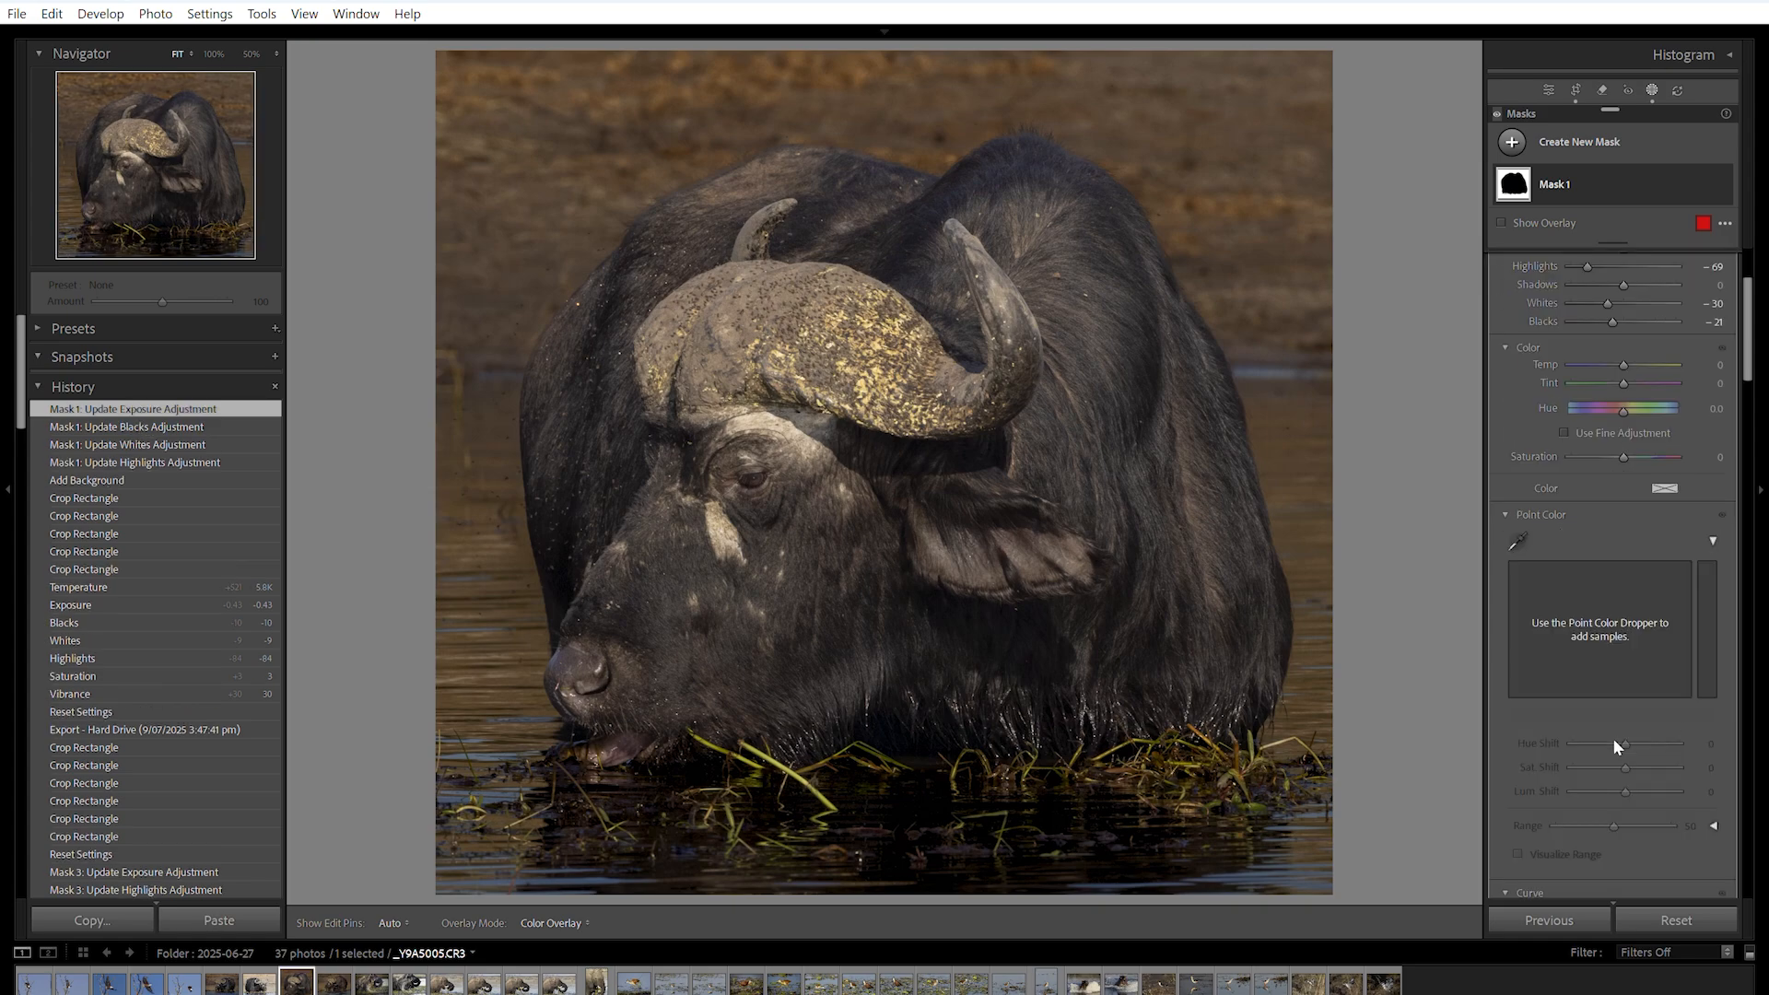
{"action": "scroll", "coordinate": [1618, 737], "scroll_direction": "down", "scroll_amount": 3}
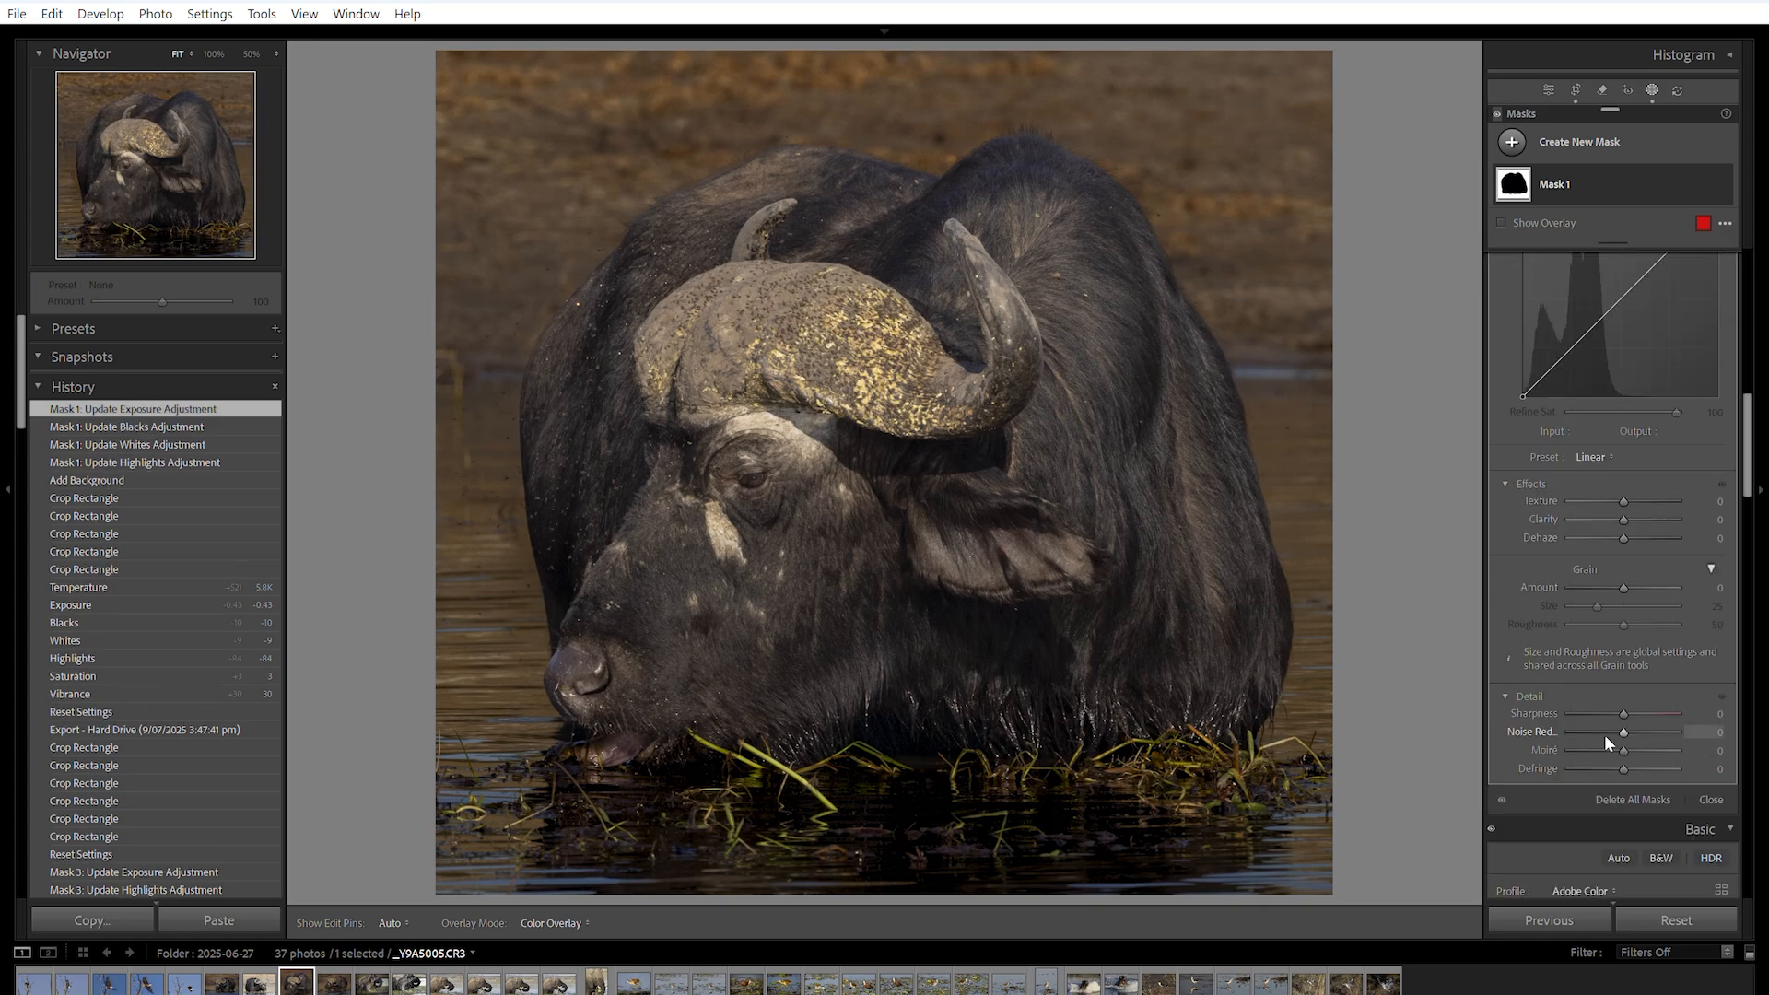
{"action": "left_click_drag", "start_coordinate": [1622, 519], "coordinate": [1577, 518]}
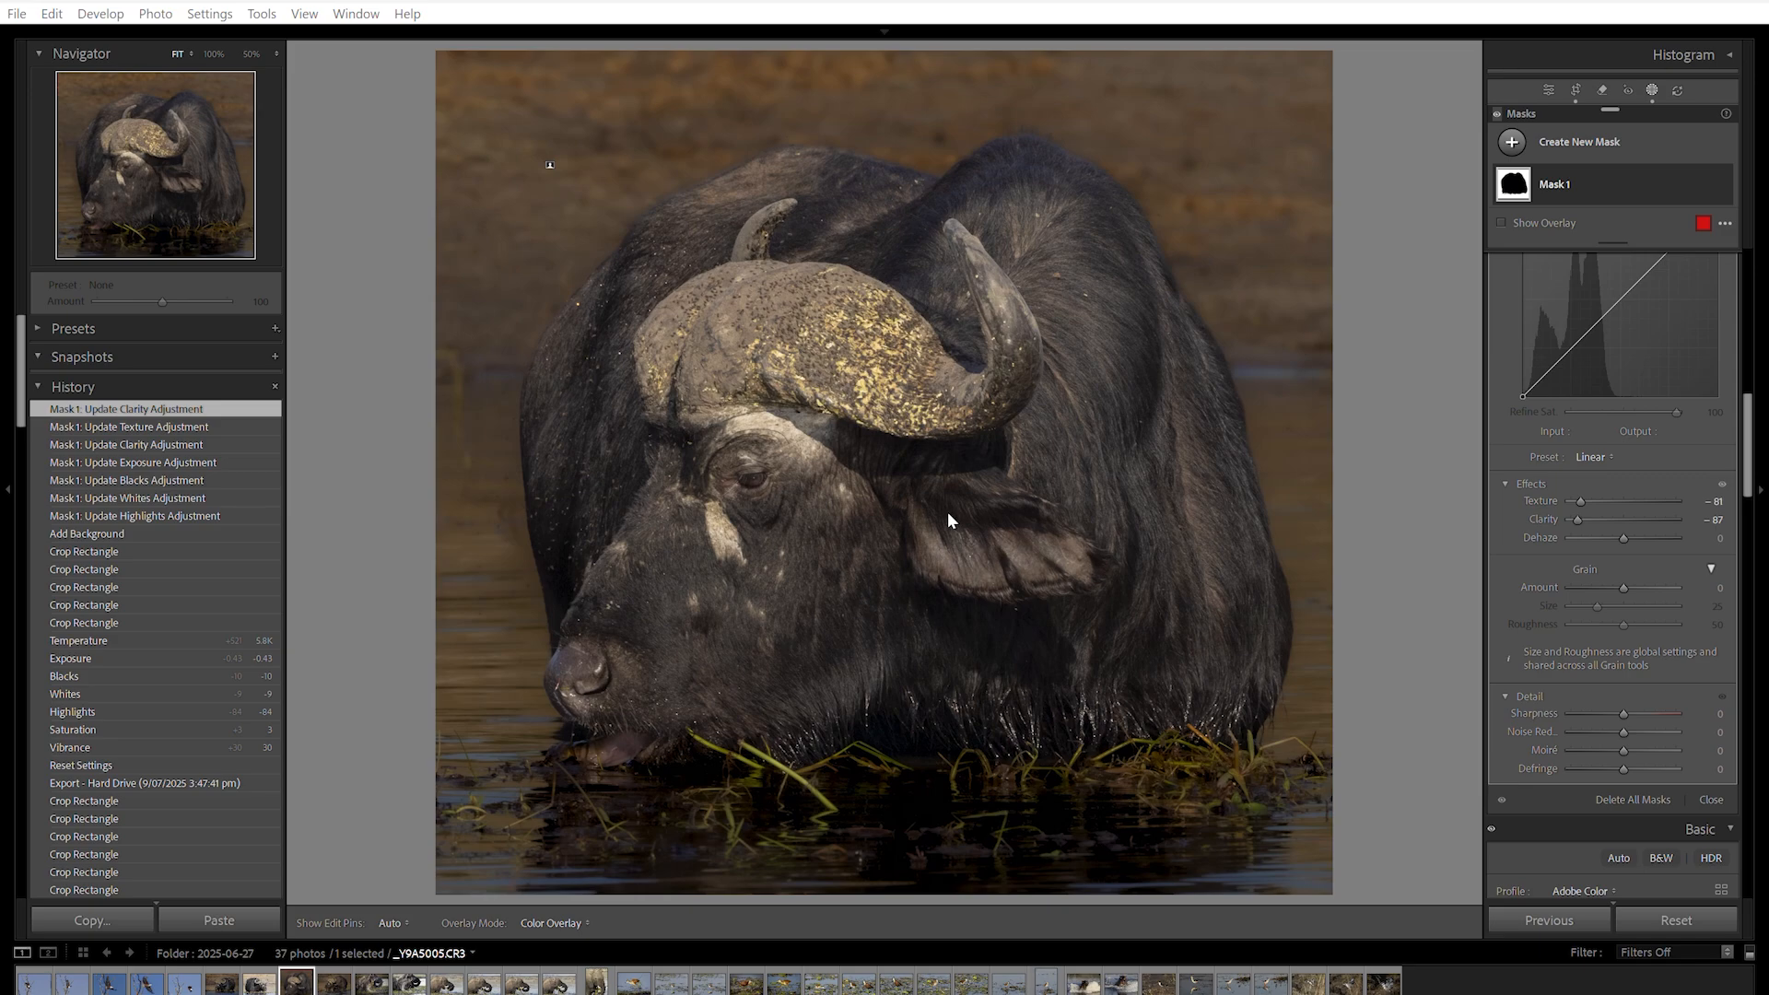
- Add a subject mask for the buffalo with Highlights -87, Whites -52, Blacks -12, Saturation 5 and Exposure -0.26
{"action": "left_click", "coordinate": [1511, 144]}
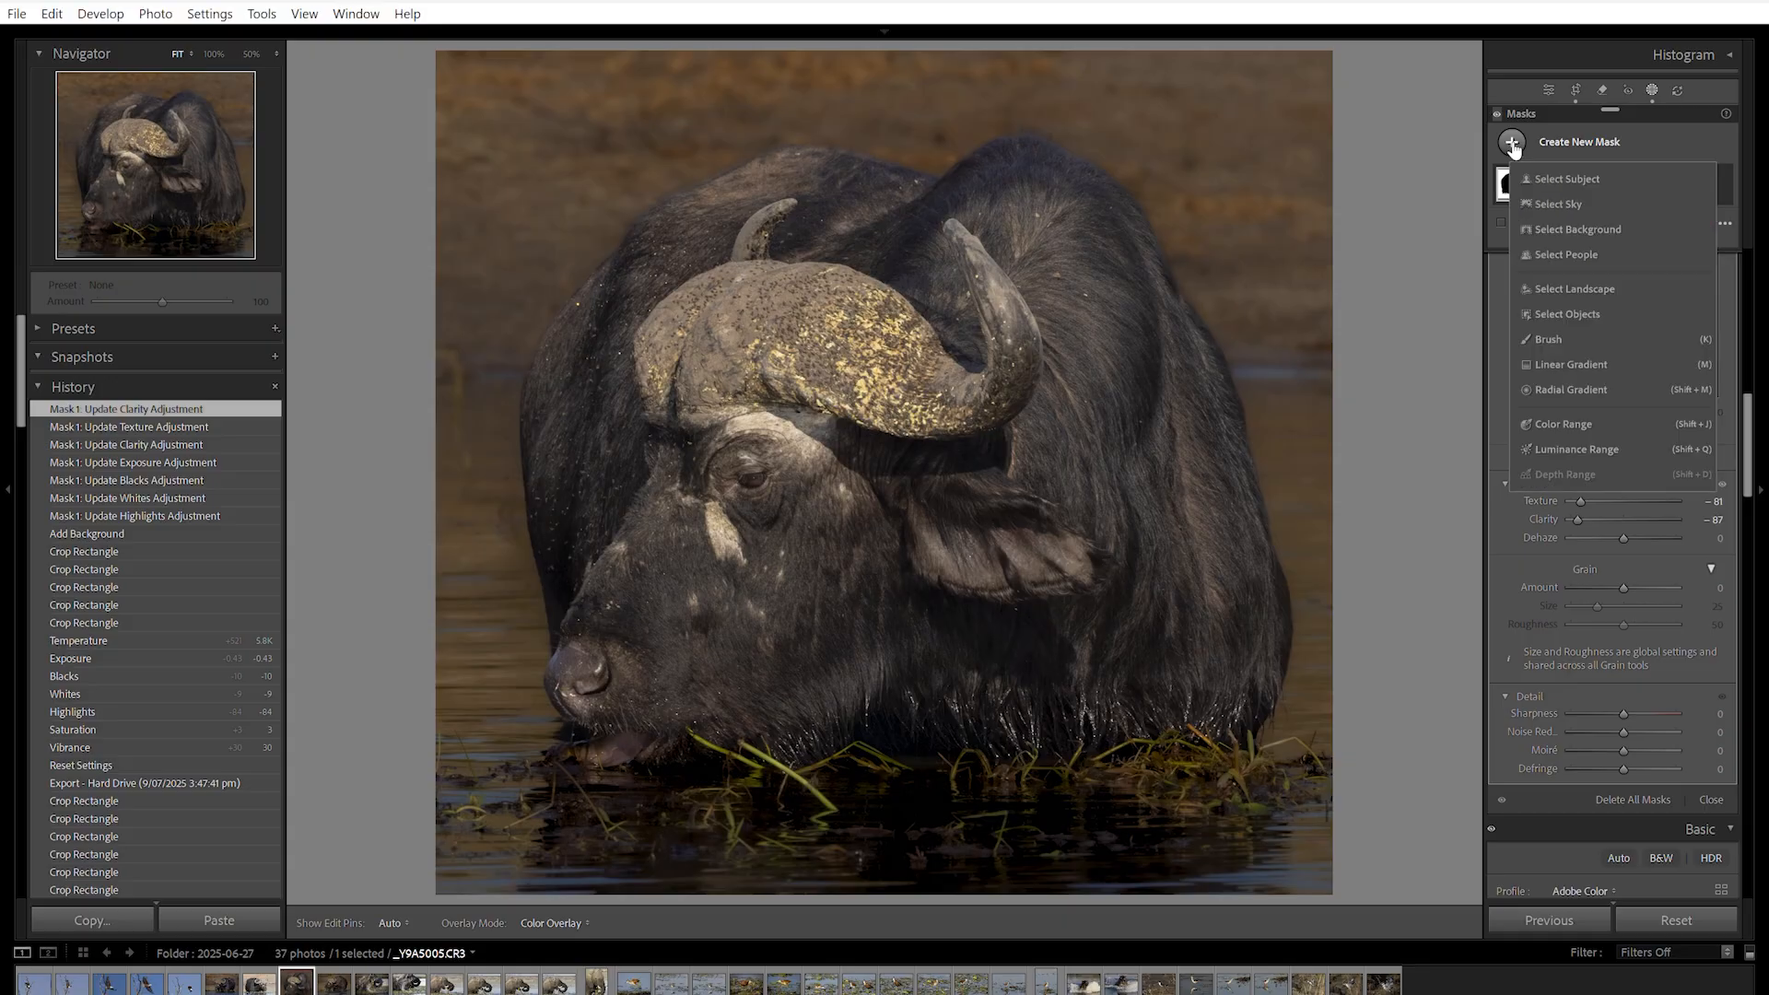
{"action": "left_click", "coordinate": [1554, 181]}
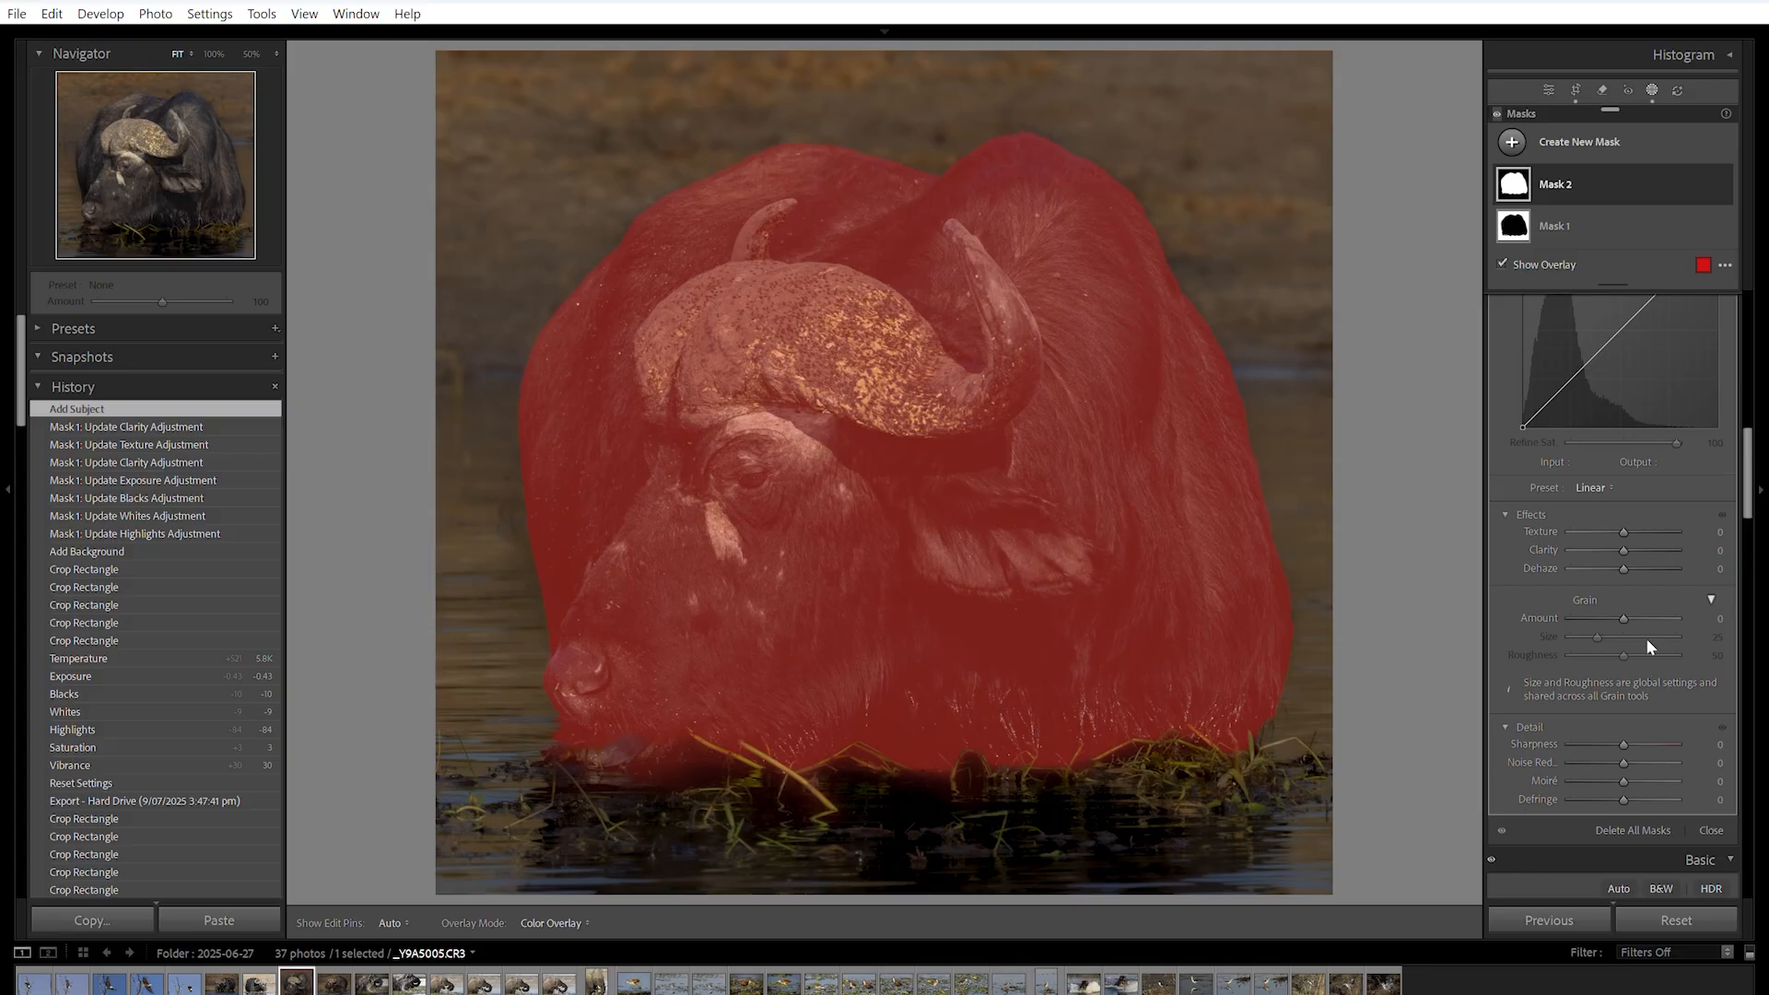
{"action": "scroll", "coordinate": [1667, 567], "scroll_direction": "up", "scroll_amount": 8}
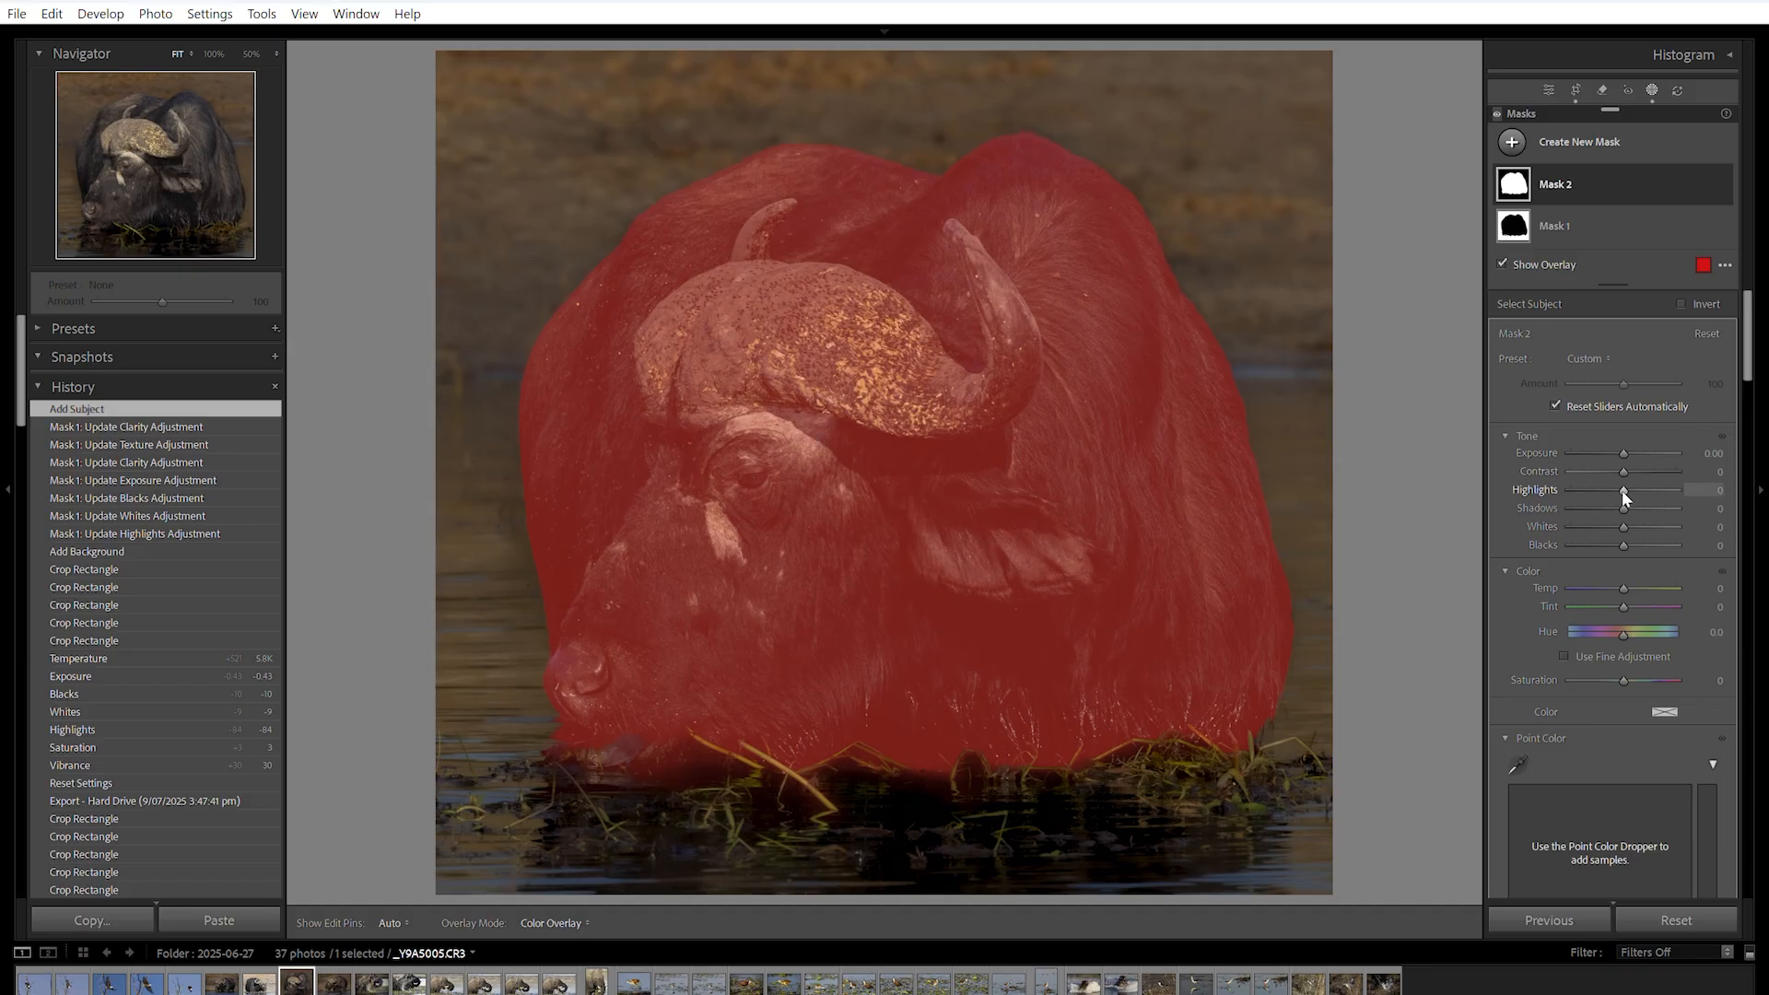
{"action": "left_click_drag", "start_coordinate": [1621, 490], "coordinate": [1616, 545]}
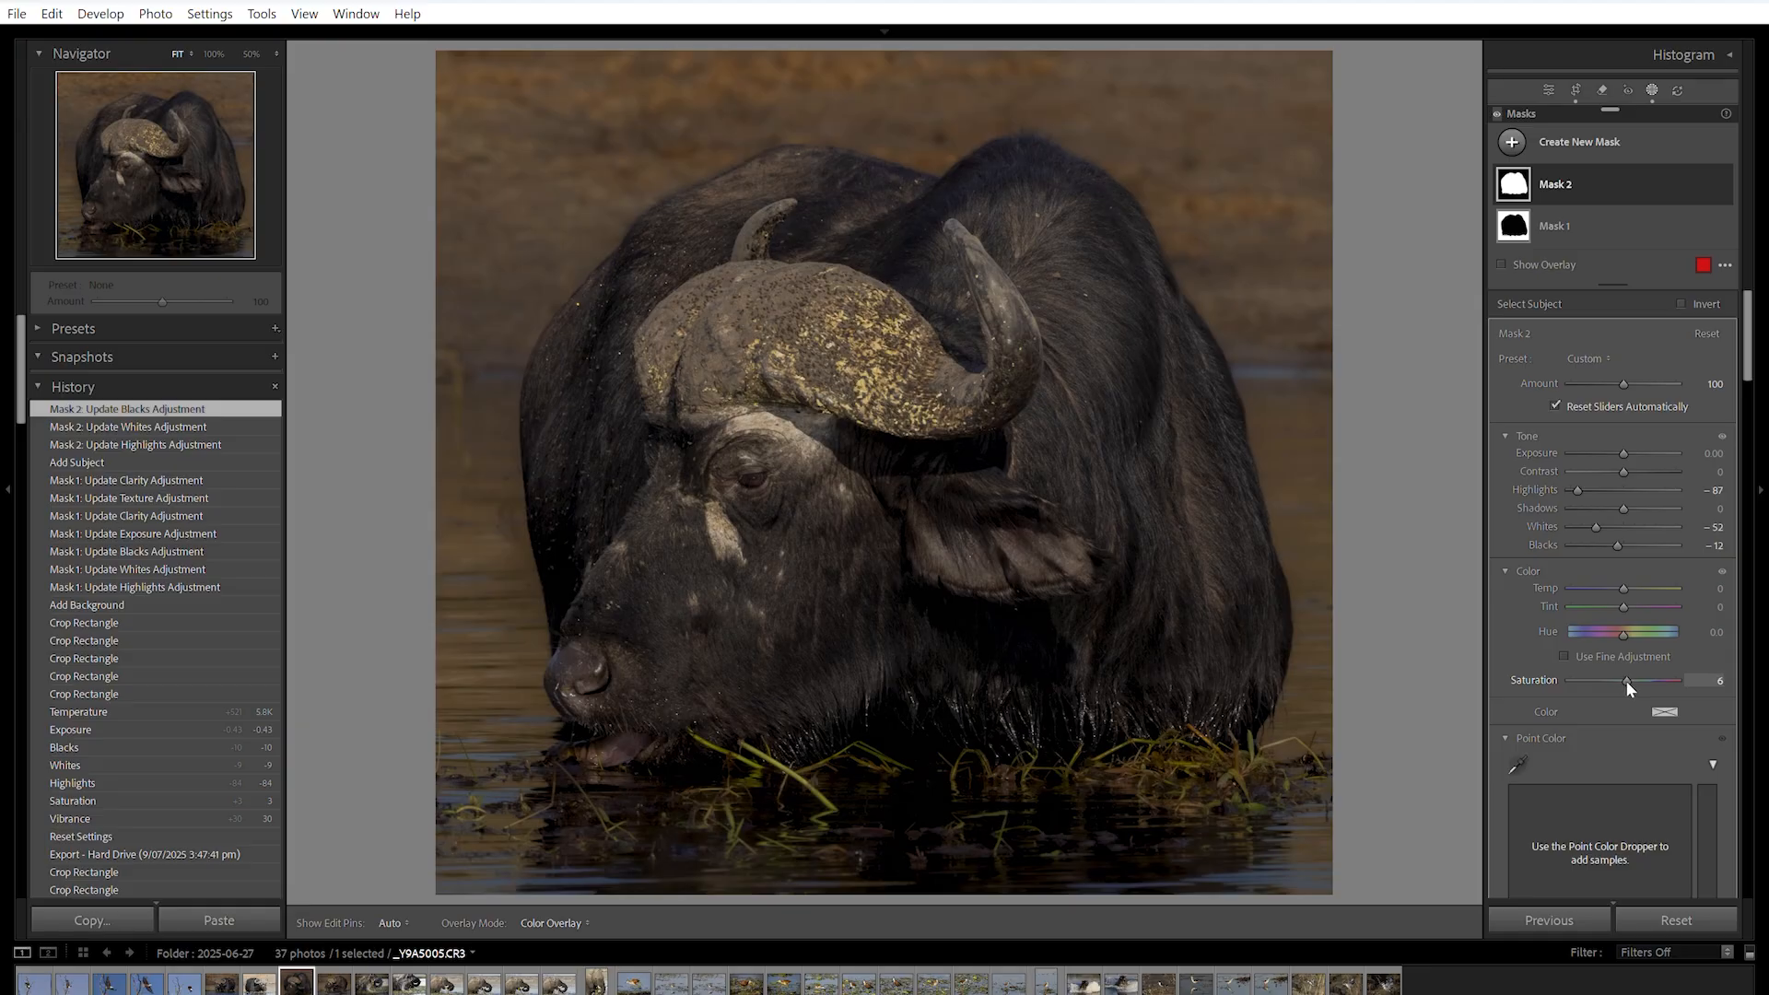
{"action": "left_click_drag", "start_coordinate": [1624, 682], "coordinate": [1625, 681]}
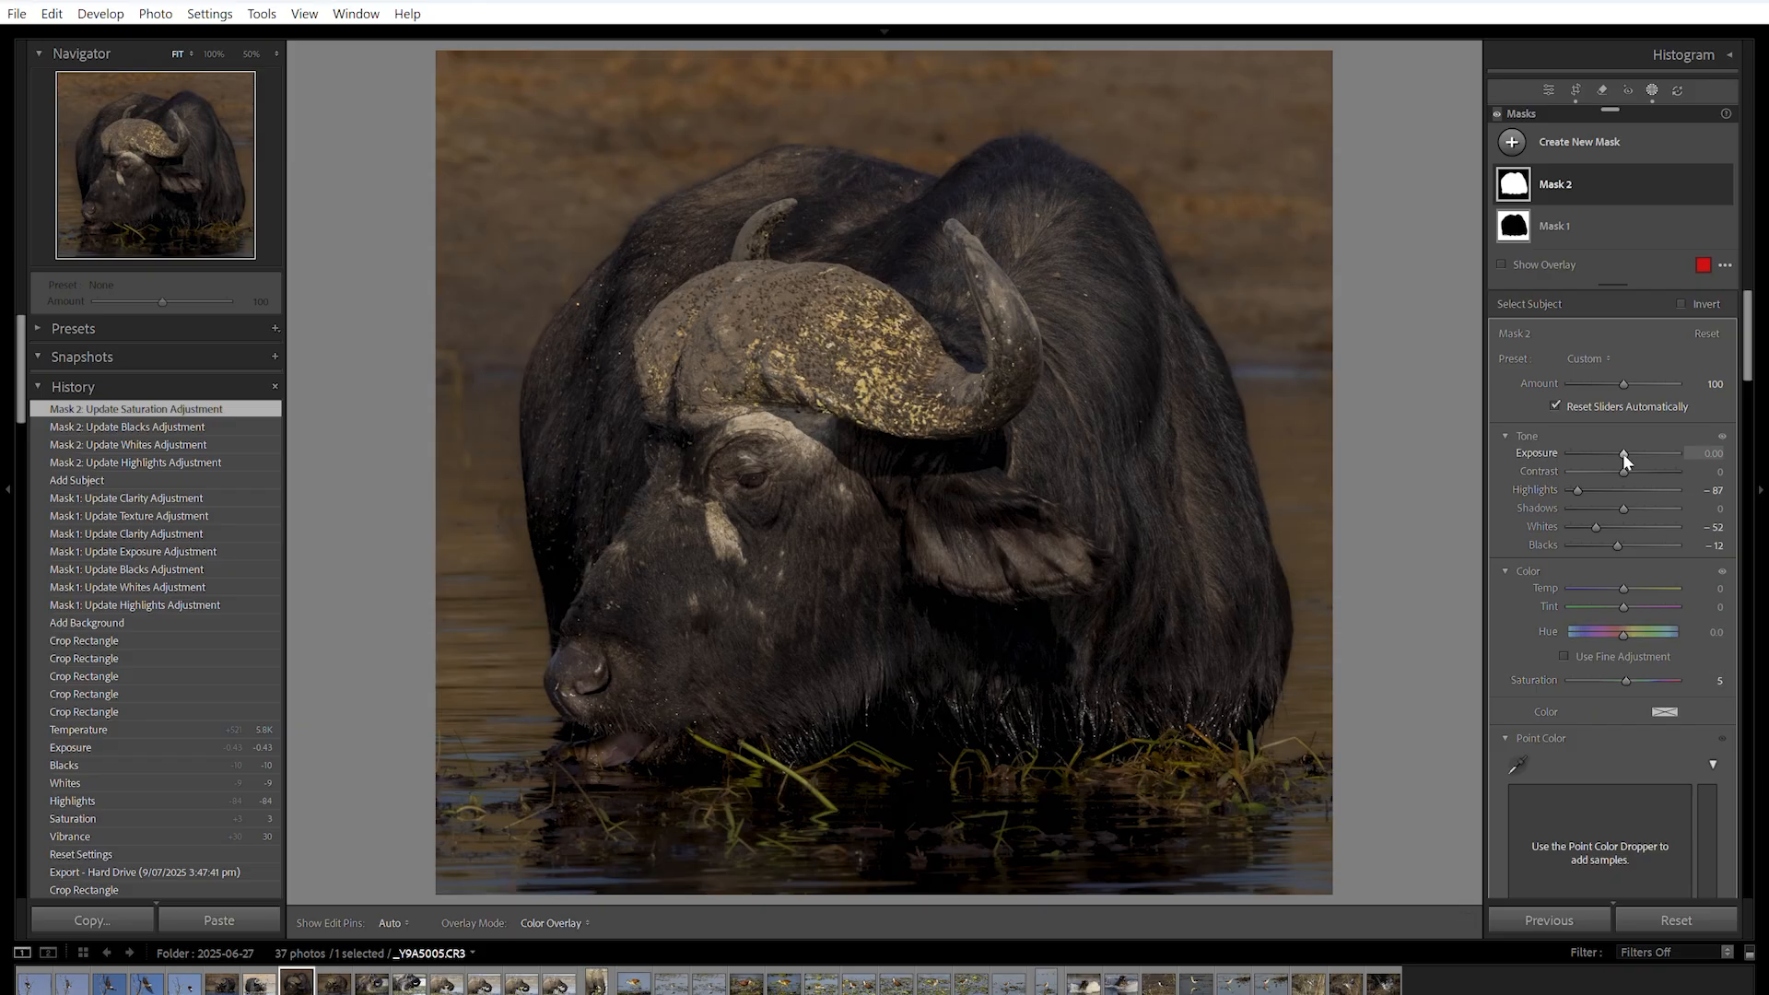
{"action": "left_click_drag", "start_coordinate": [1622, 453], "coordinate": [1617, 453]}
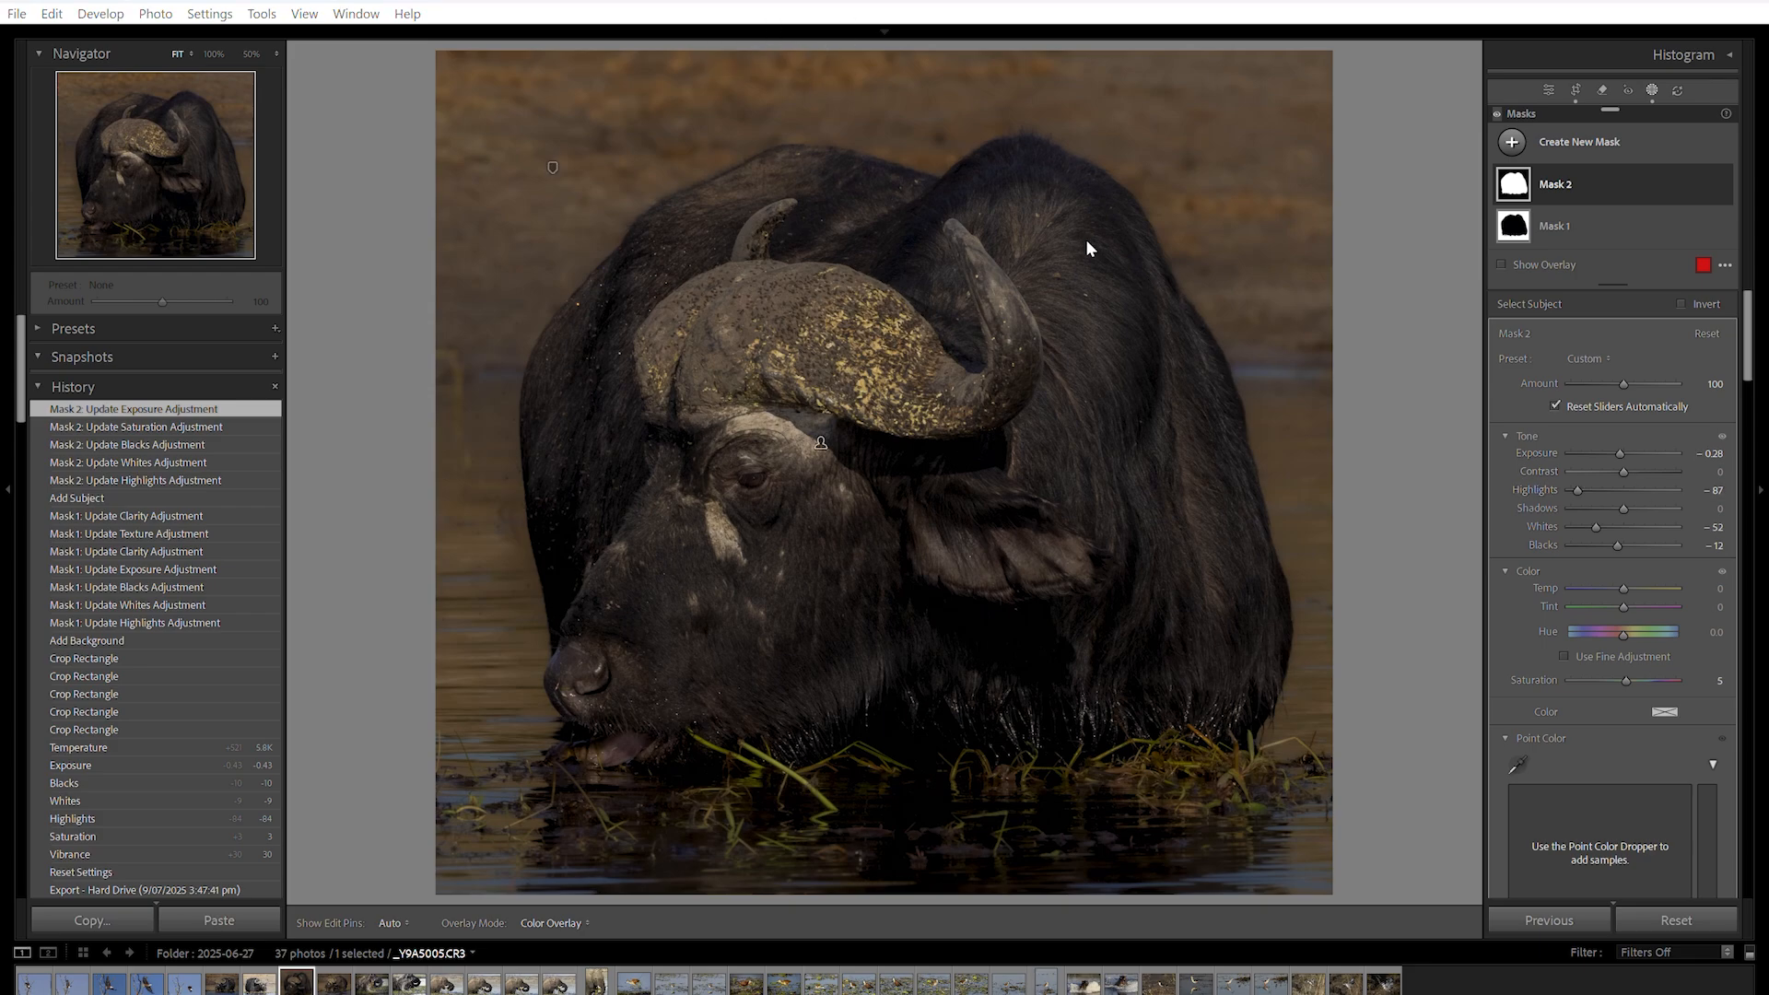
- Add a radial gradient mask, move and tilt it to cover the buffalo's face and horn base, and invert the mask
{"action": "left_click", "coordinate": [1512, 142]}
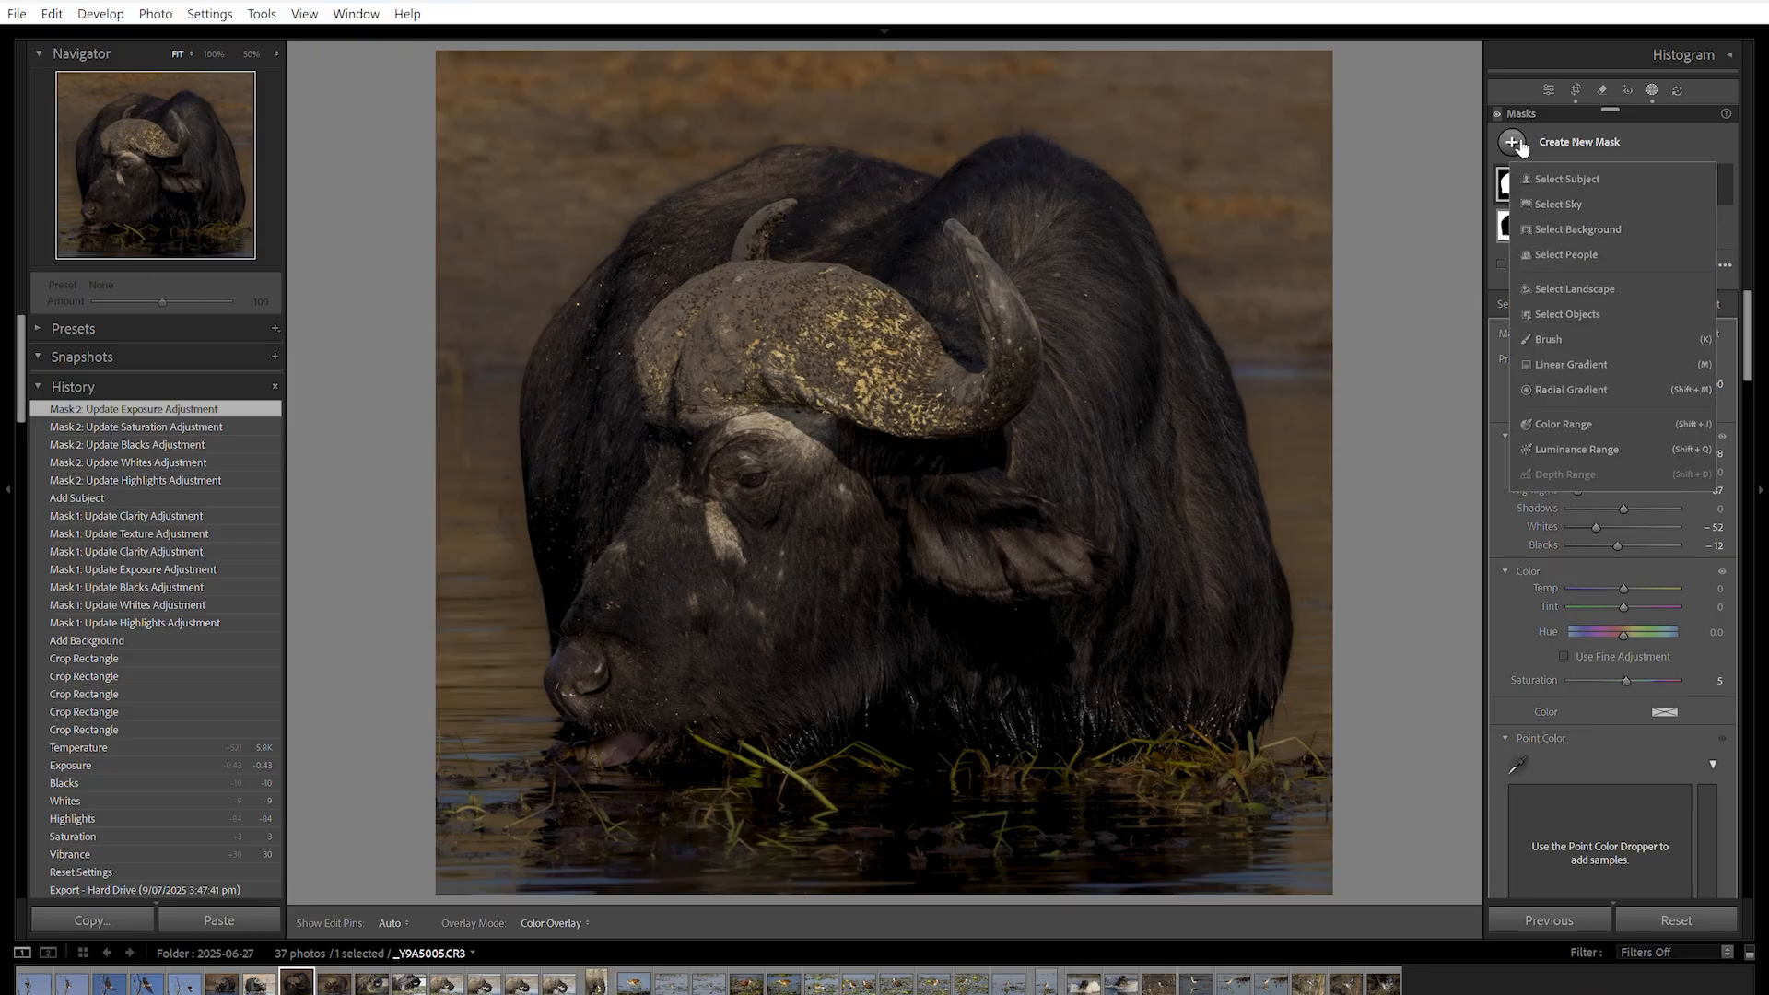
{"action": "left_click", "coordinate": [1566, 389]}
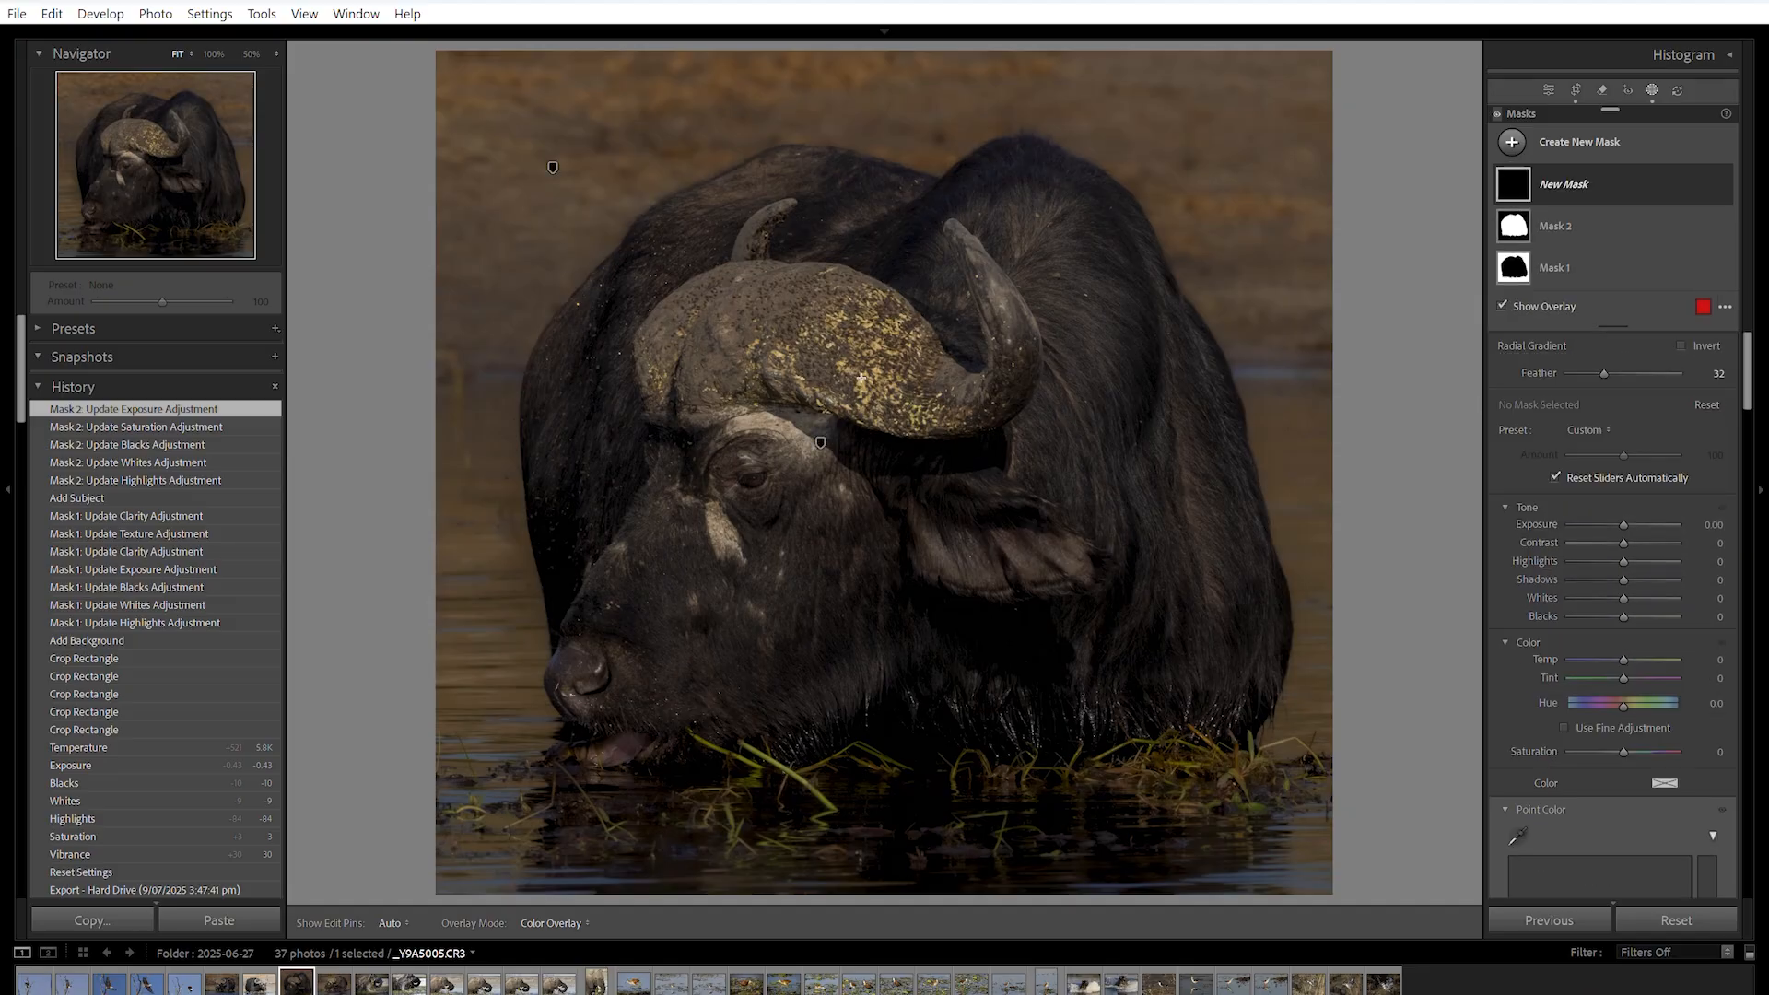
{"action": "left_click_drag", "start_coordinate": [860, 378], "coordinate": [639, 721]}
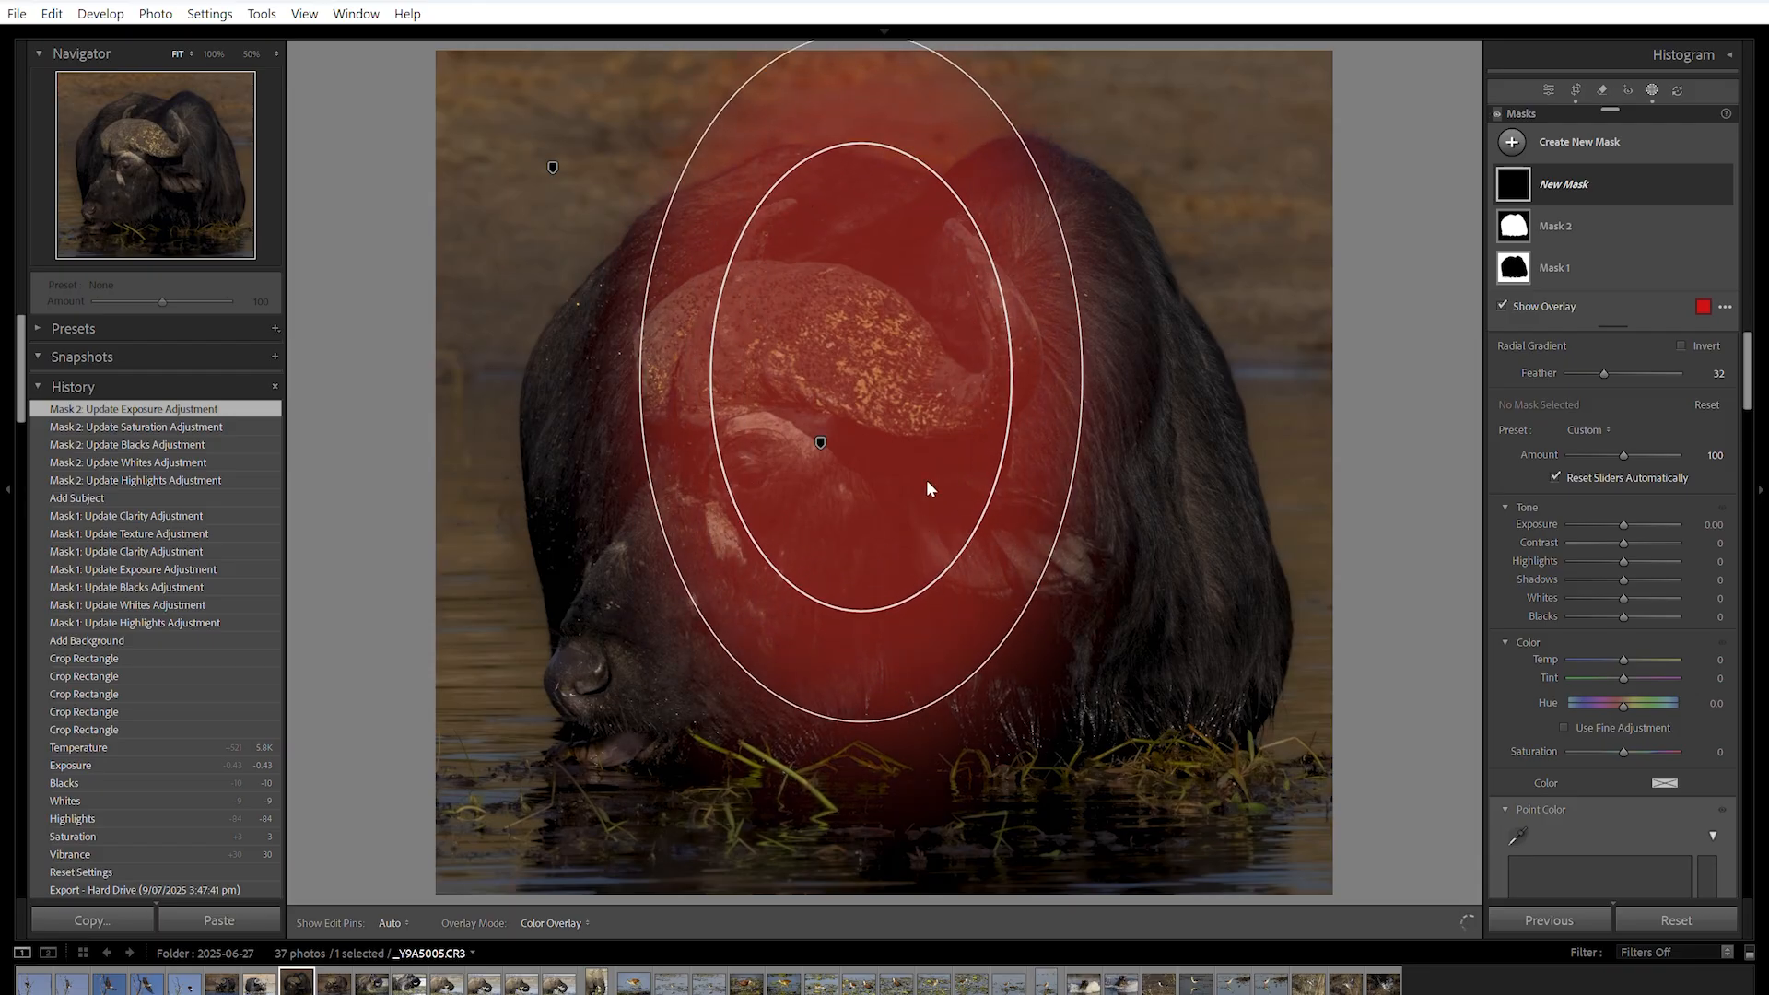
{"action": "left_click_drag", "start_coordinate": [893, 426], "coordinate": [737, 541]}
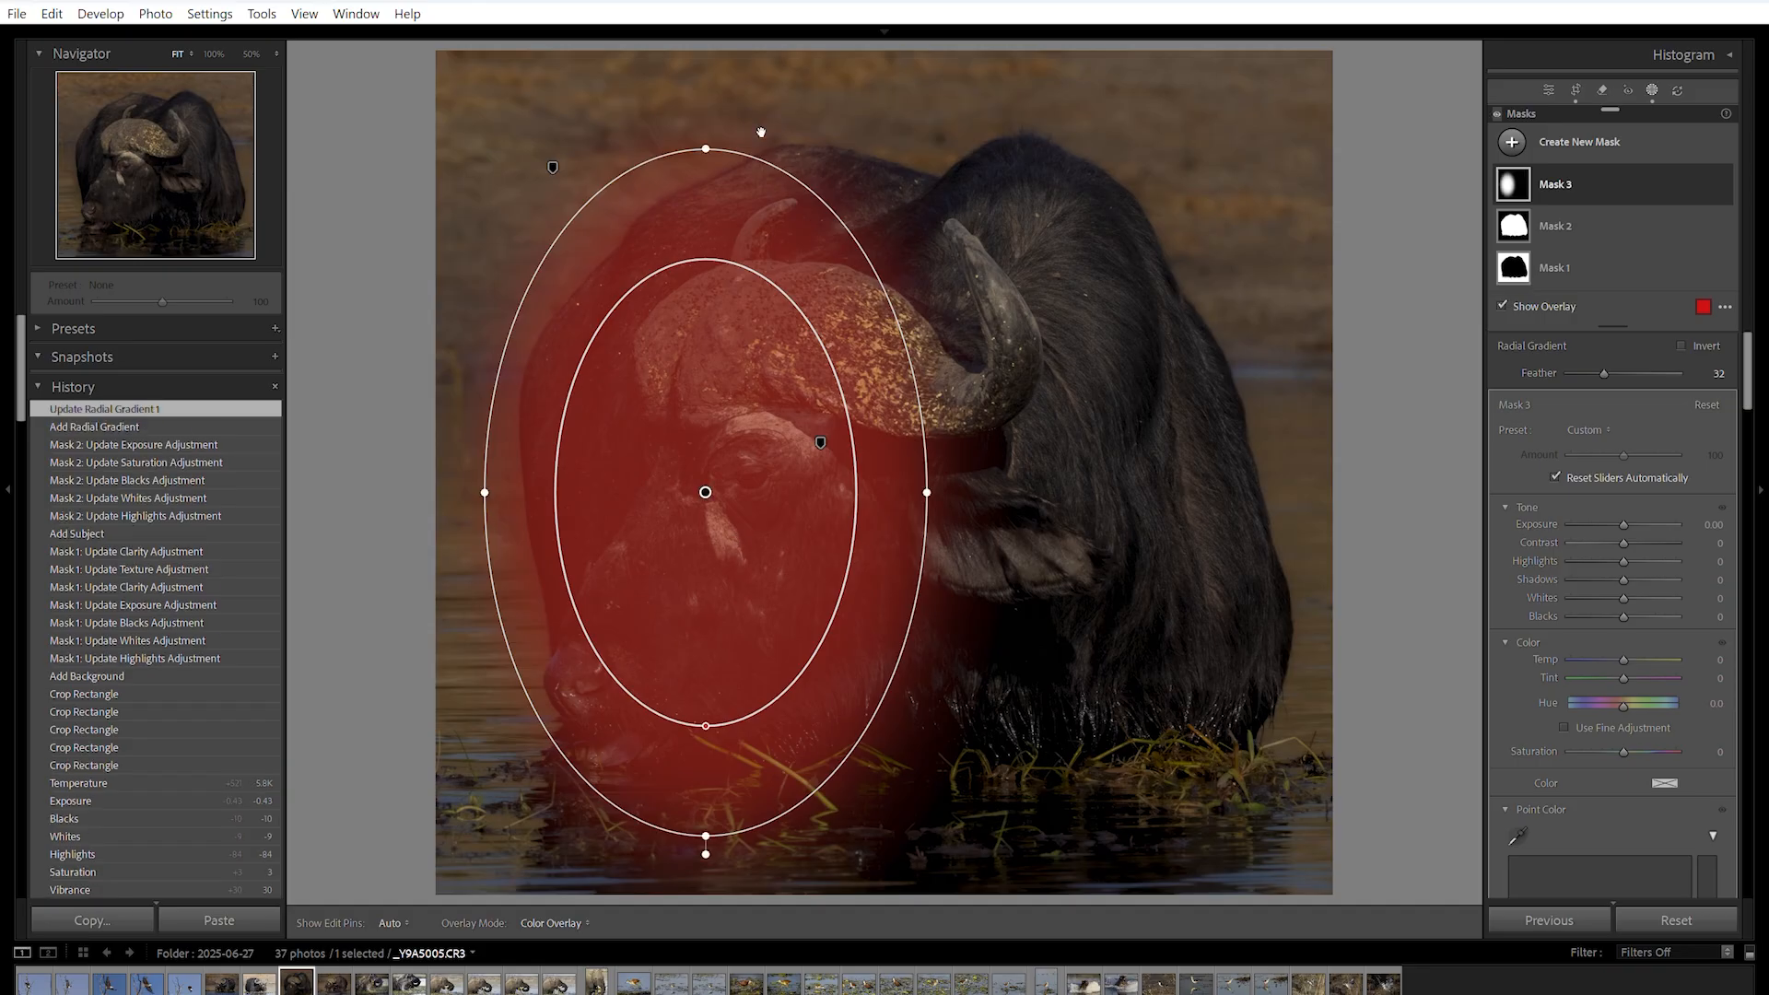
{"action": "left_click_drag", "start_coordinate": [759, 132], "coordinate": [837, 231]}
{"action": "mouse_move", "coordinate": [761, 441]}
{"action": "left_mouse_down"}
{"action": "mouse_move", "coordinate": [746, 475]}
{"action": "mouse_move", "coordinate": [780, 463]}
{"action": "mouse_move", "coordinate": [770, 482]}
{"action": "mouse_move", "coordinate": [789, 458]}
{"action": "left_mouse_up"}
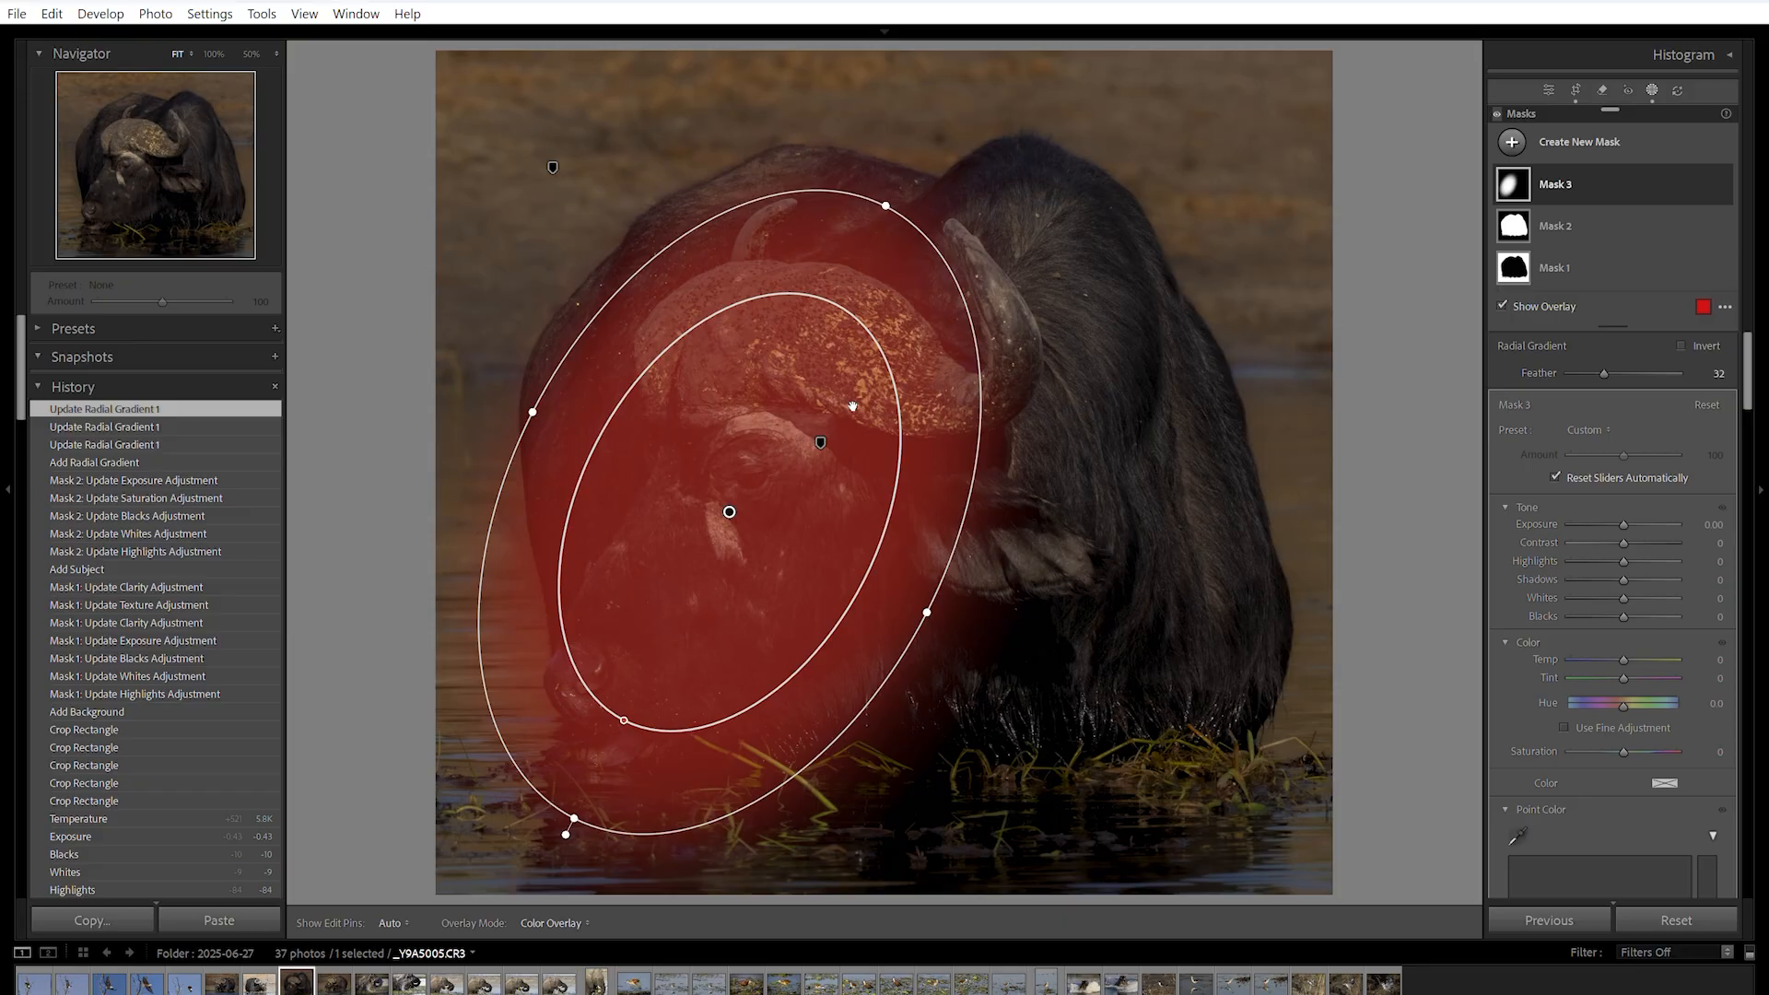
{"action": "left_click", "coordinate": [1708, 185]}
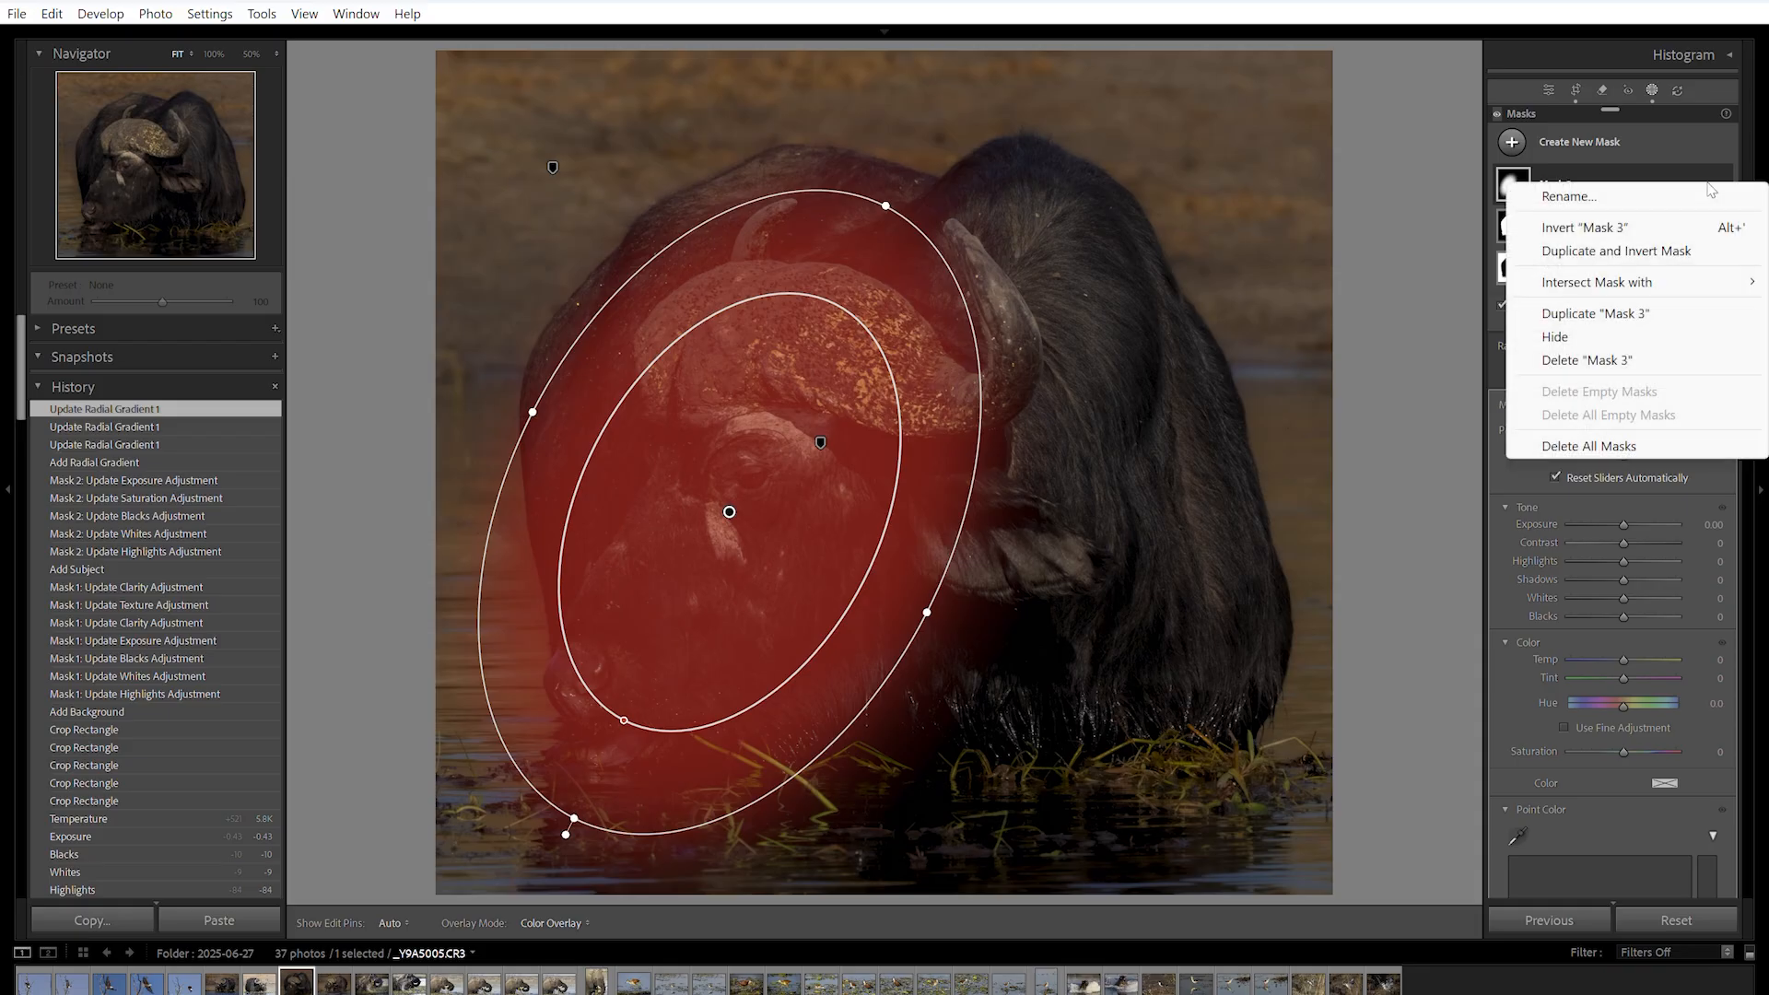
{"action": "left_click", "coordinate": [1607, 230]}
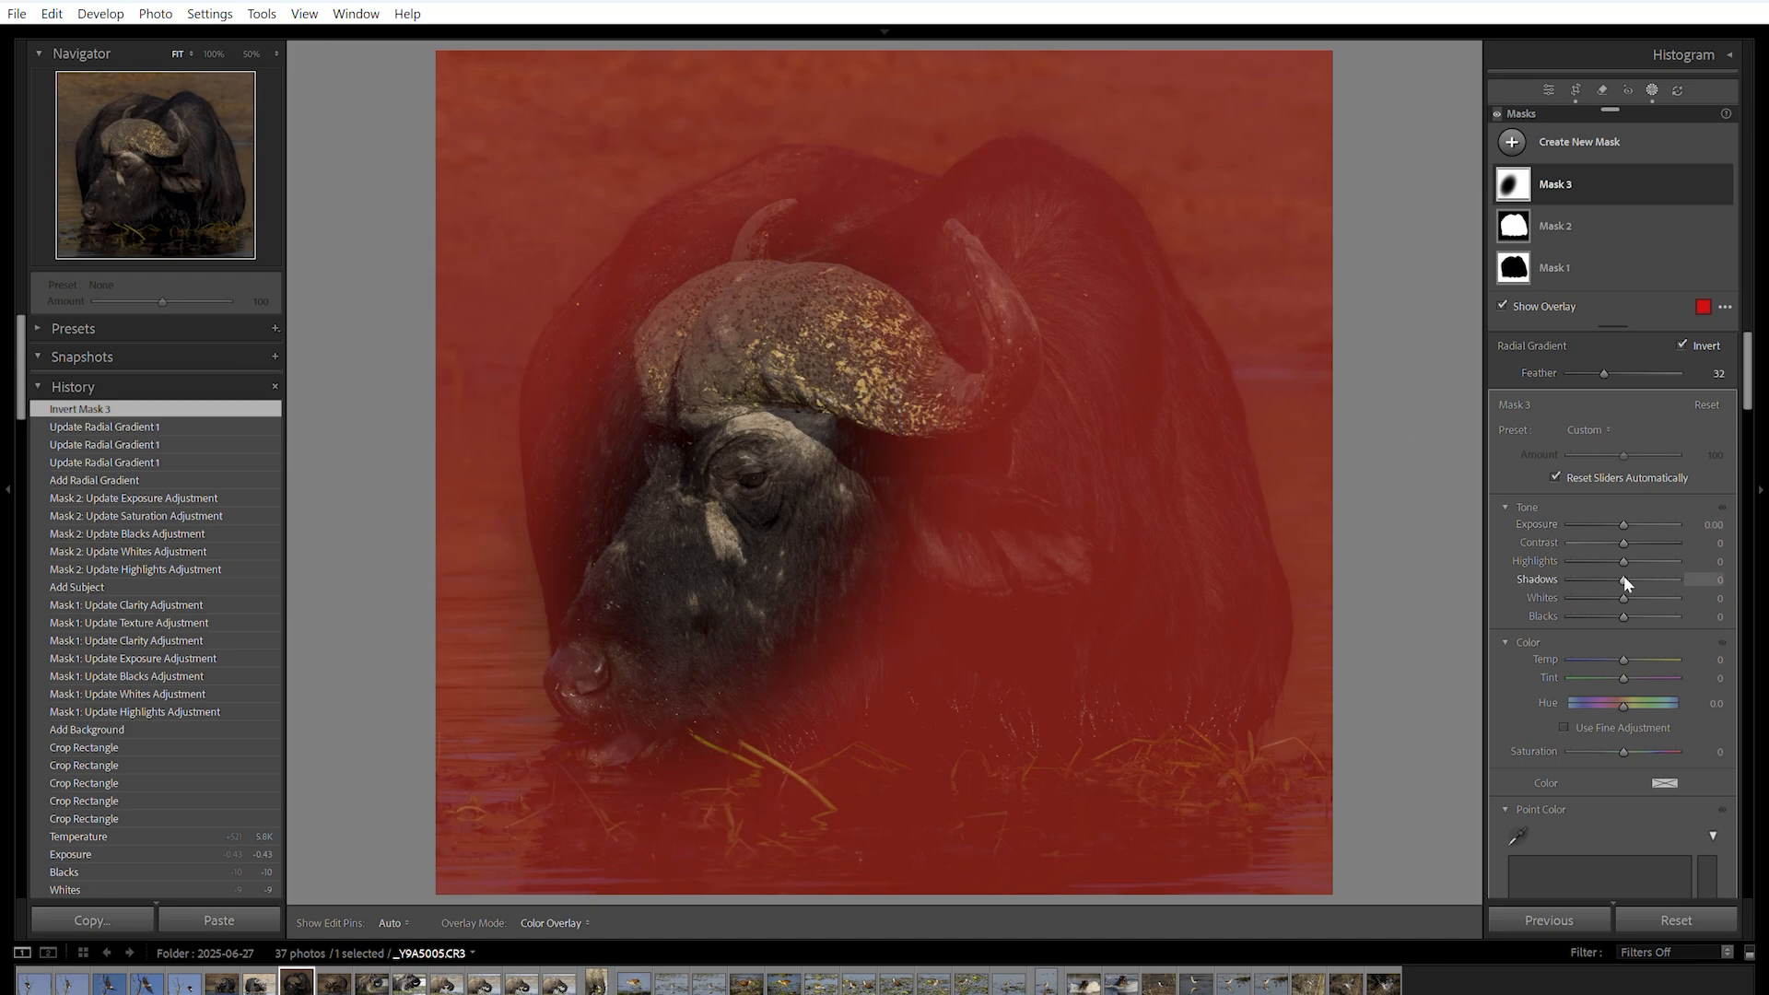
- Hide the overlay and darken the inverted radial mask with Highlights -69, Whites -49, Blacks -8 and Exposure -0.37
{"action": "key", "text": "o"}
{"action": "left_click_drag", "start_coordinate": [1623, 562], "coordinate": [1618, 608]}
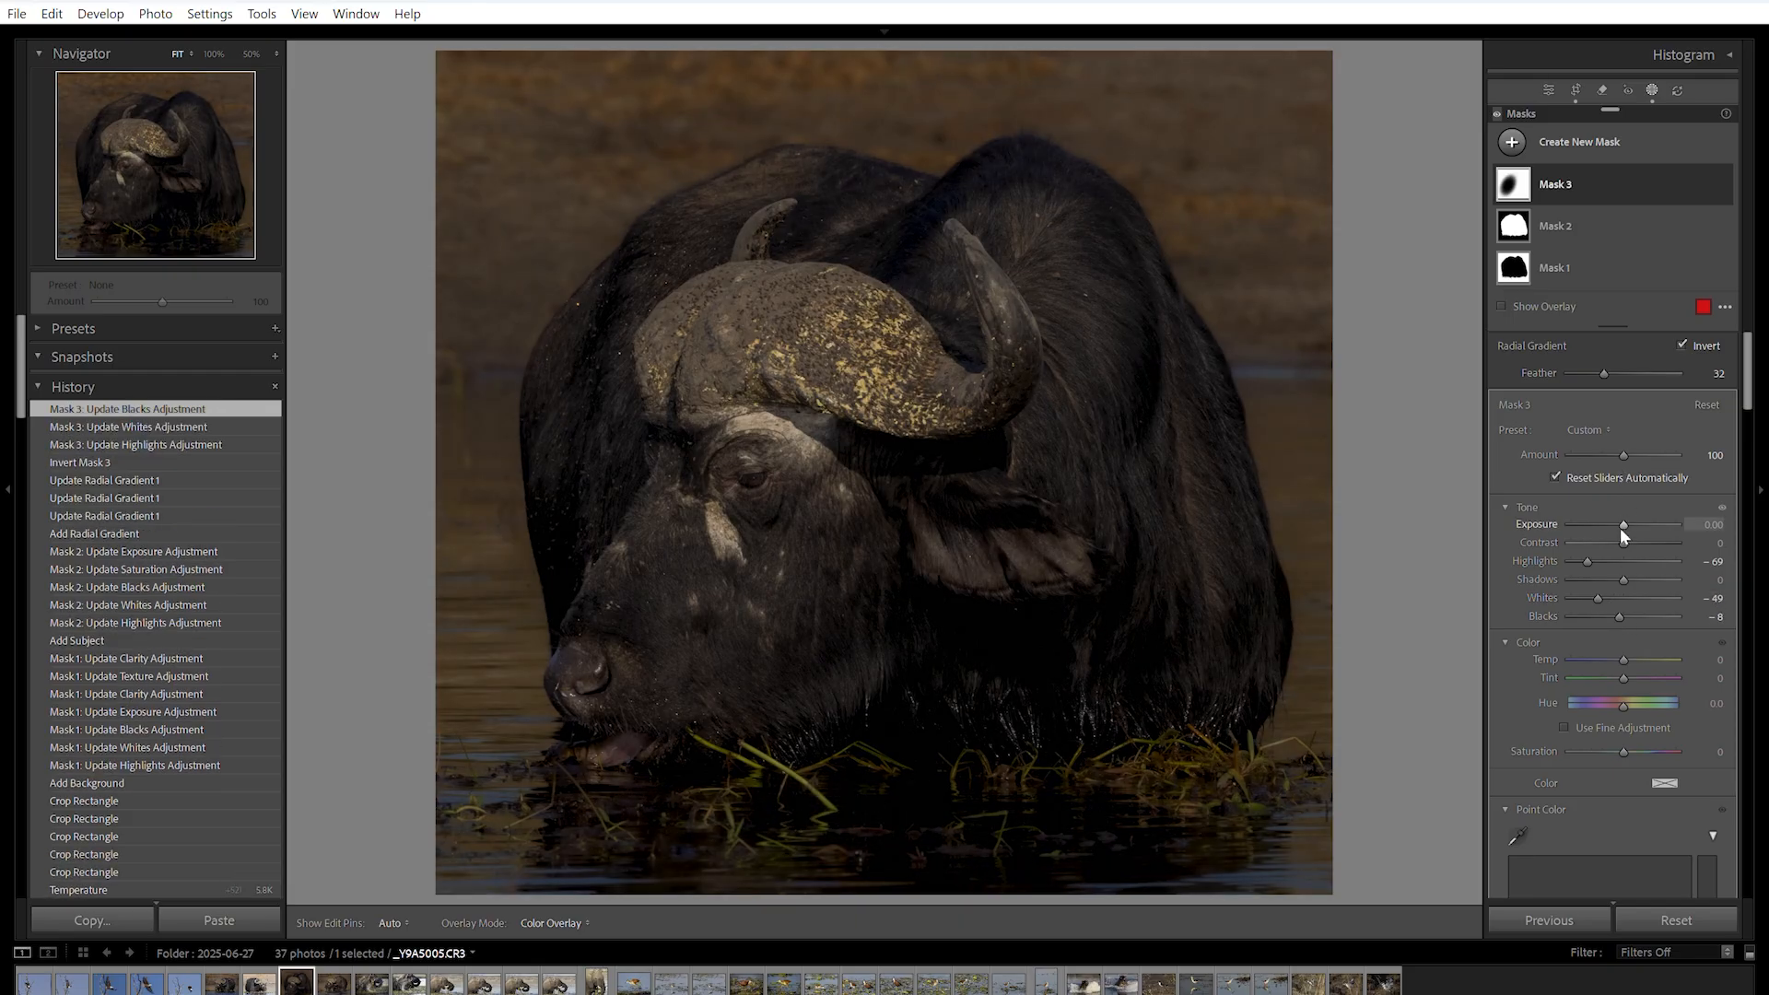
{"action": "left_click_drag", "start_coordinate": [1621, 523], "coordinate": [1614, 527]}
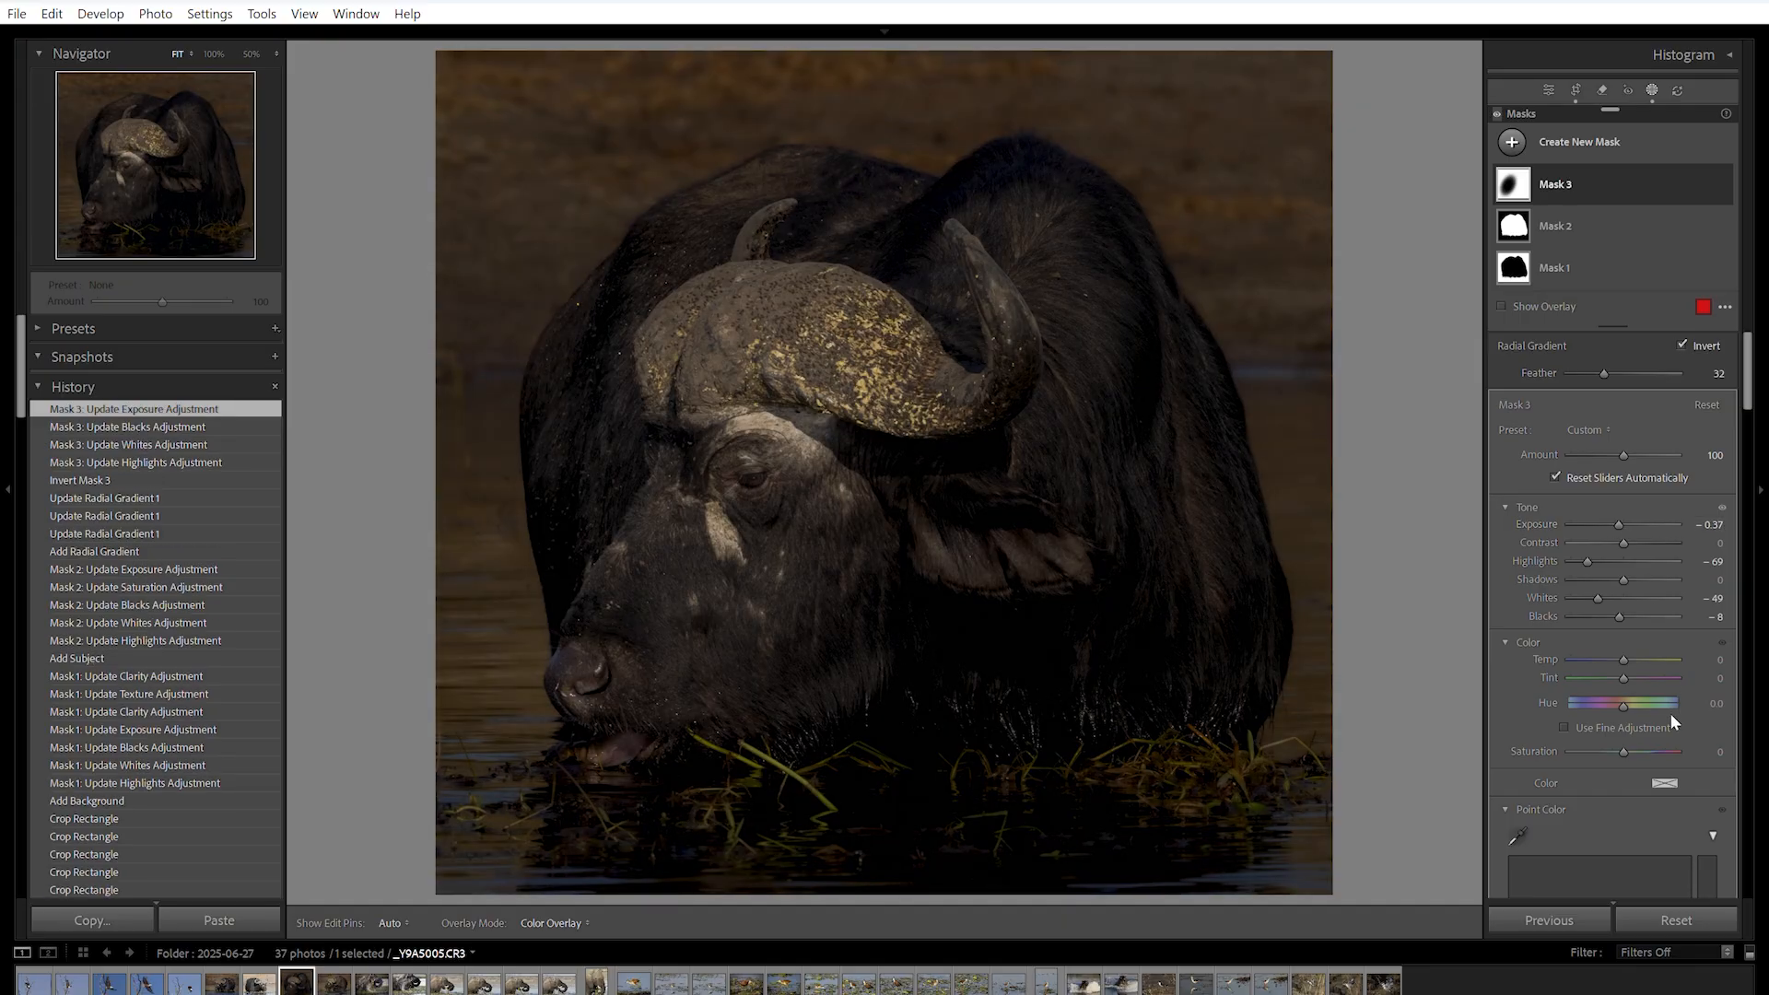
{"action": "scroll", "coordinate": [1648, 656], "scroll_direction": "down", "scroll_amount": 10}
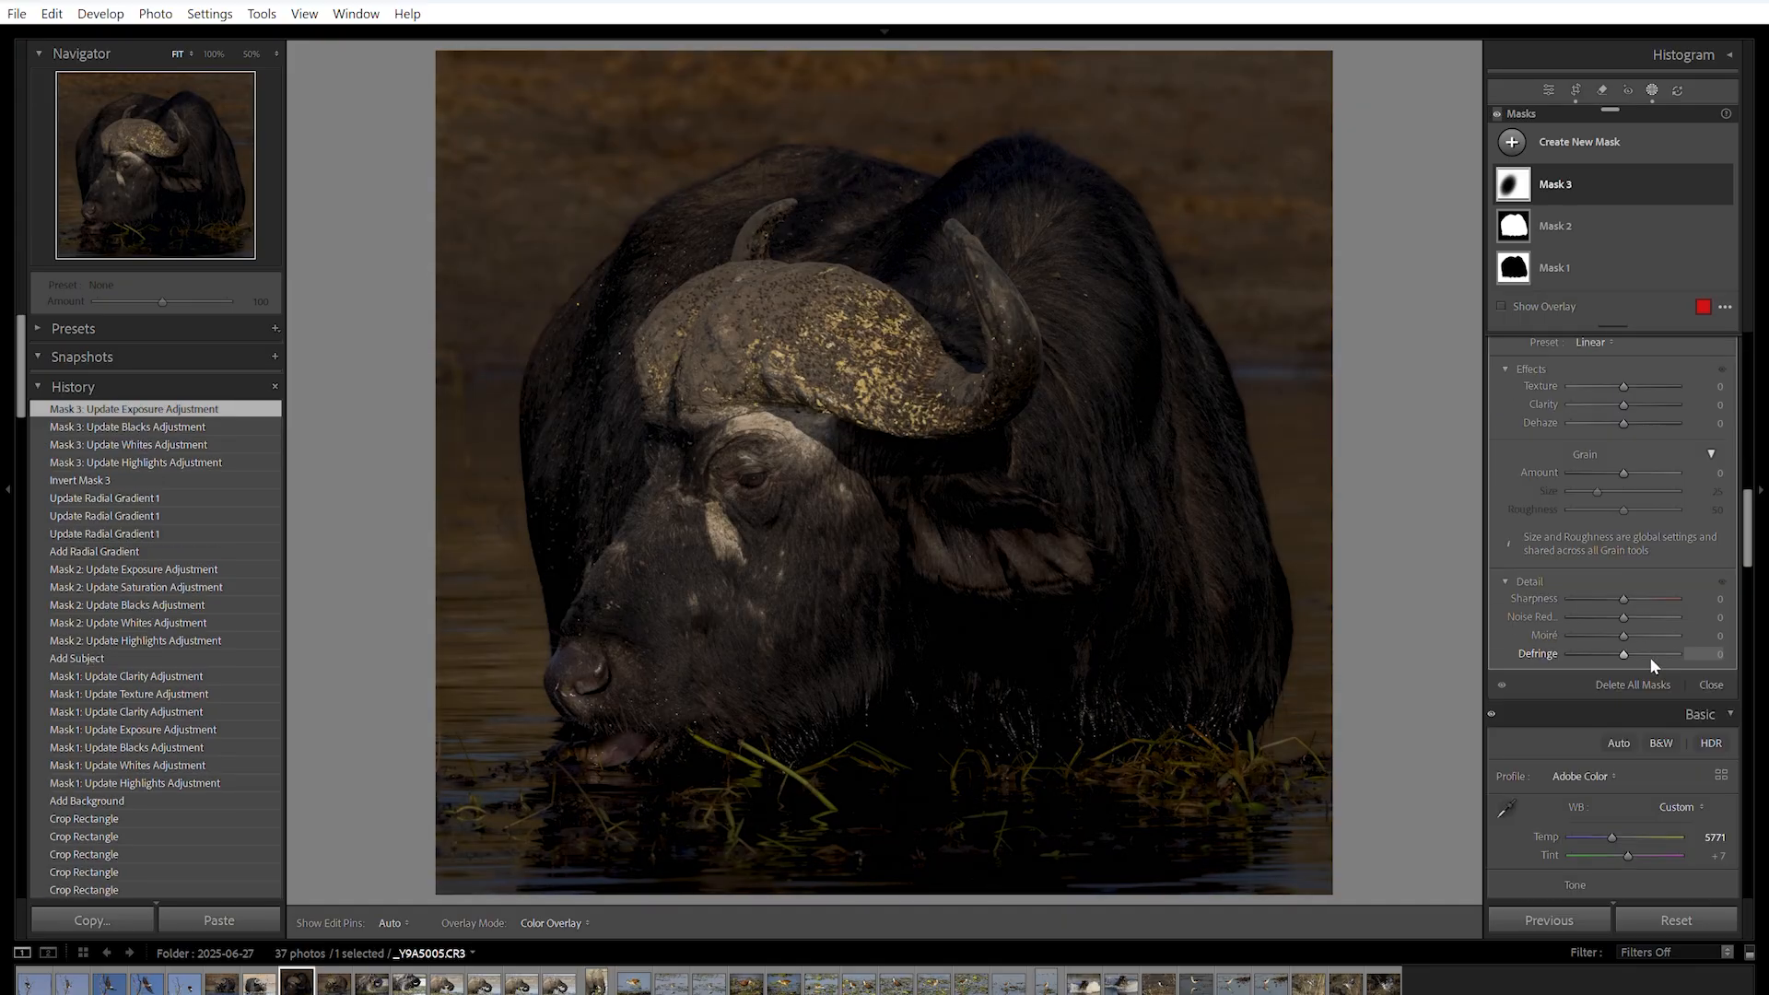
- Leave masking and darken the photo's edges with a Highlight Priority post-crop vignette, setting its Amount to -26
{"action": "scroll", "coordinate": [1649, 656], "scroll_direction": "down", "scroll_amount": 15}
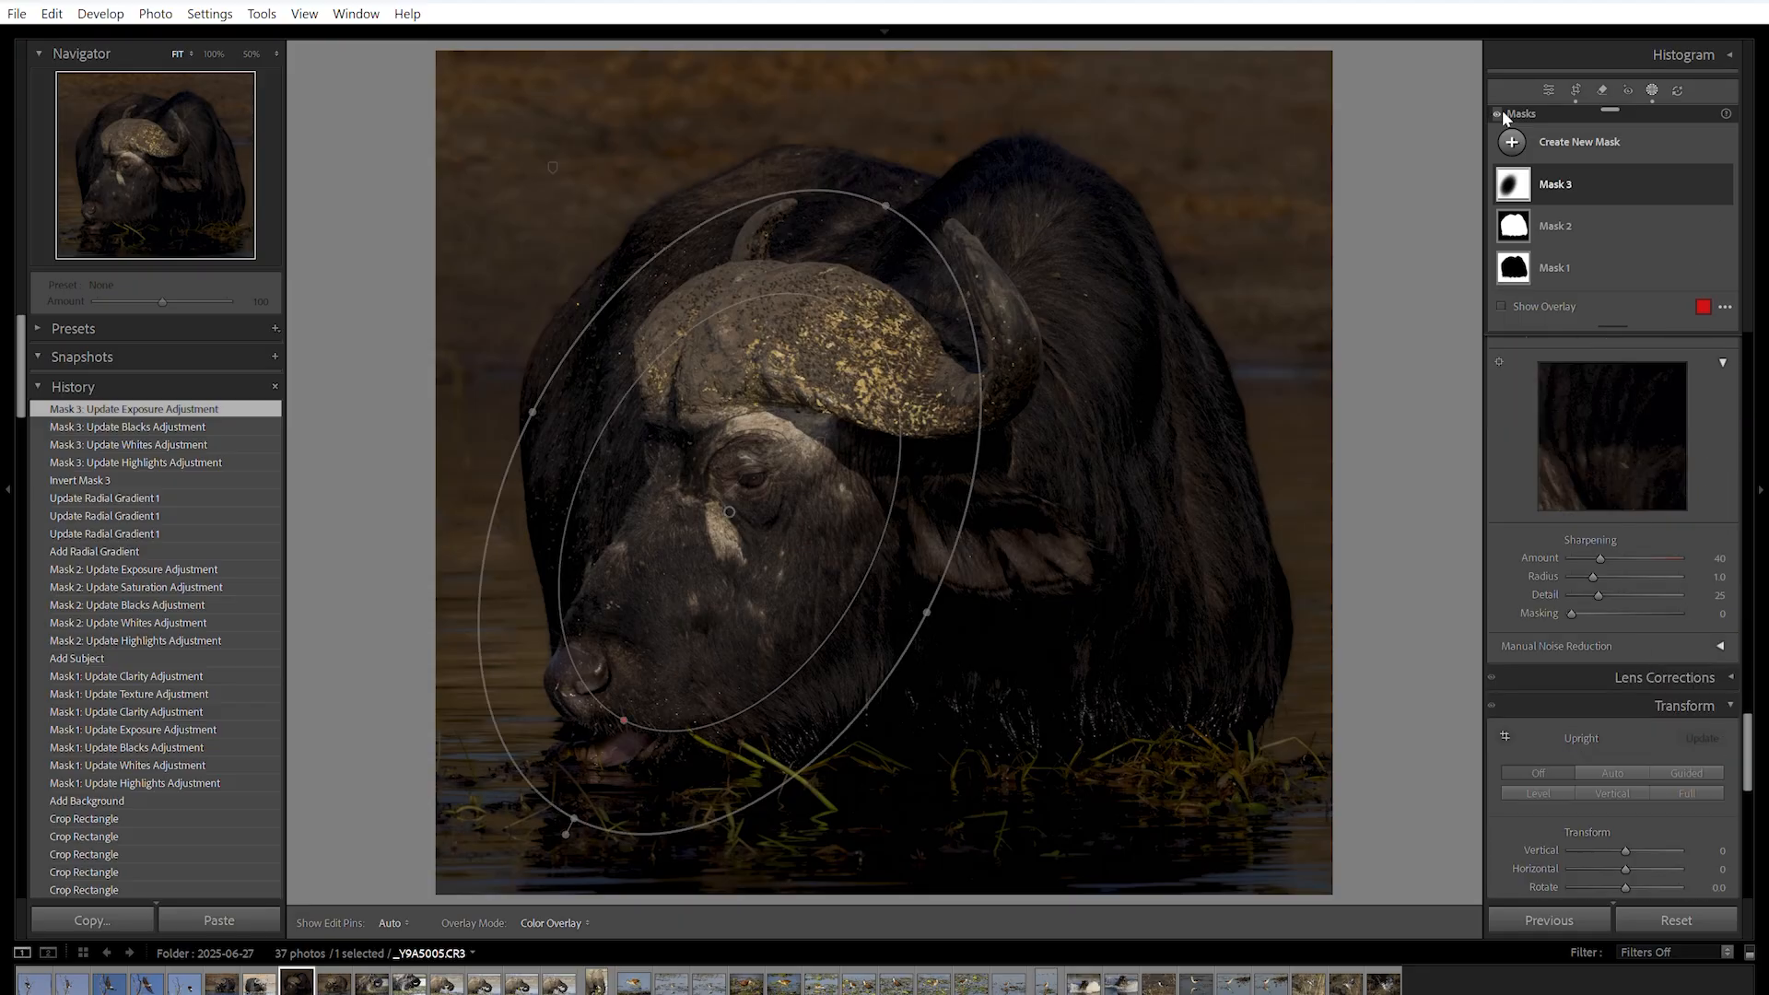
{"action": "left_click", "coordinate": [1551, 87]}
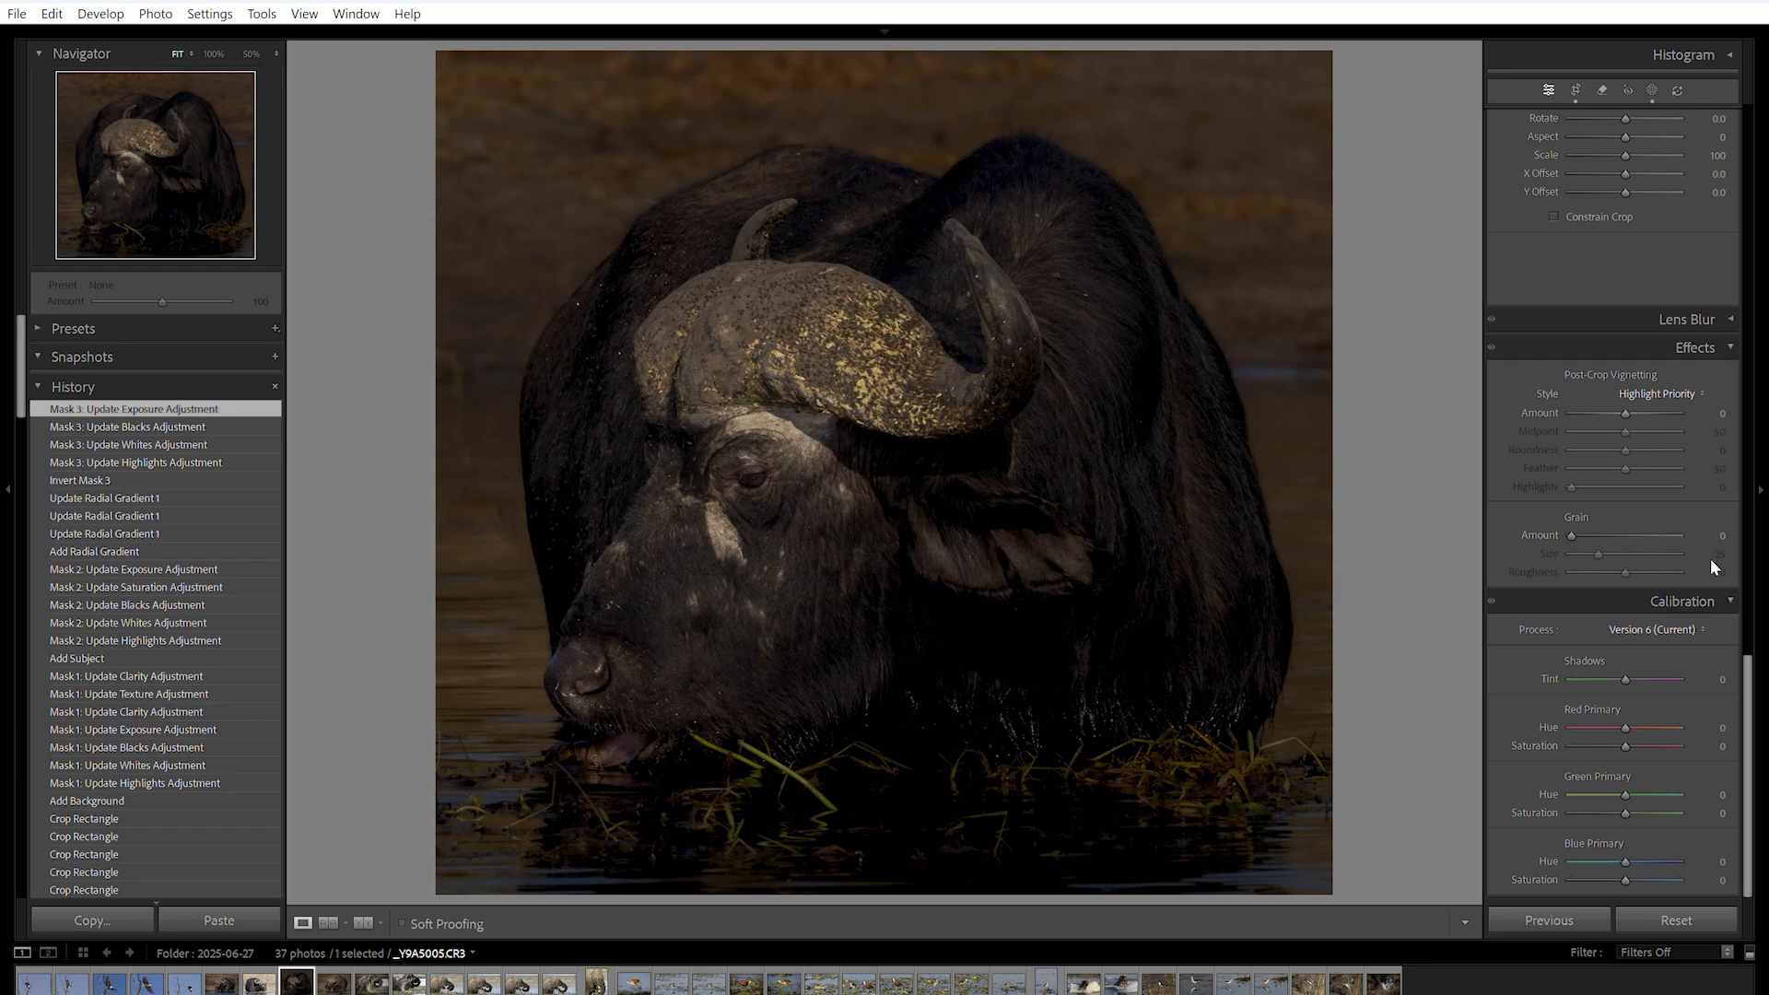
{"action": "left_click", "coordinate": [1625, 415]}
{"action": "left_click_drag", "start_coordinate": [1622, 412], "coordinate": [1616, 413]}
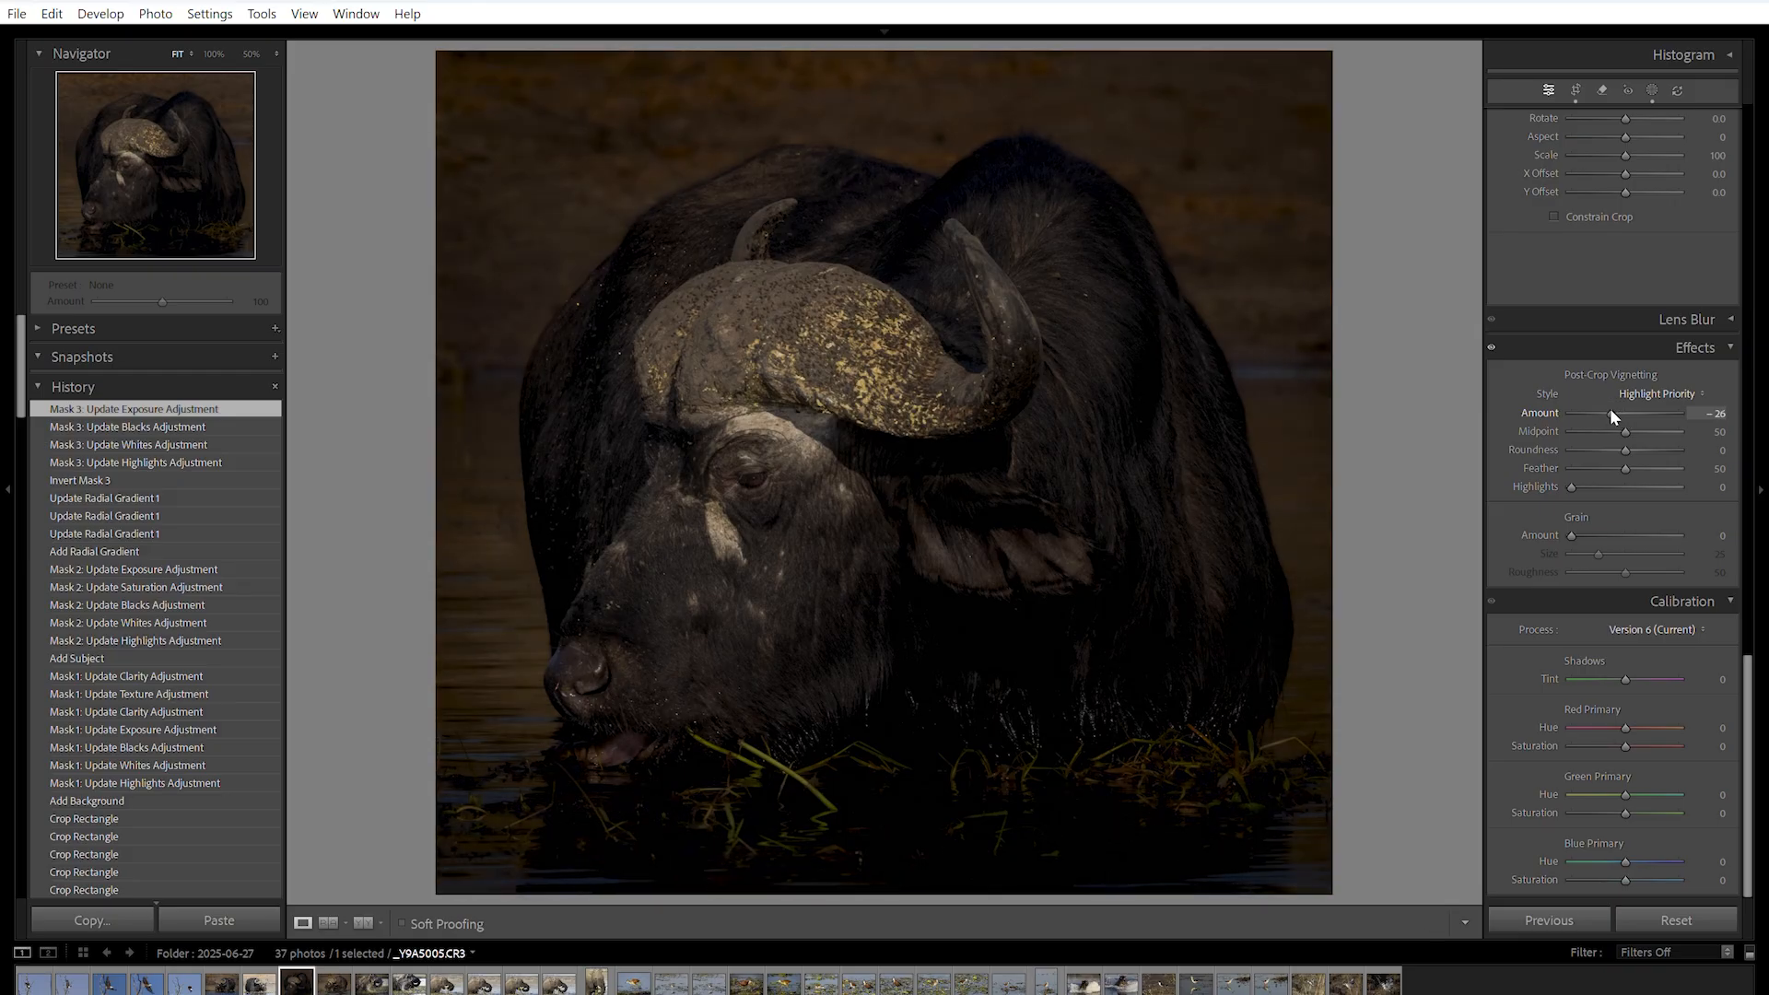
{"action": "left_click_drag", "start_coordinate": [1610, 410], "coordinate": [1610, 411]}
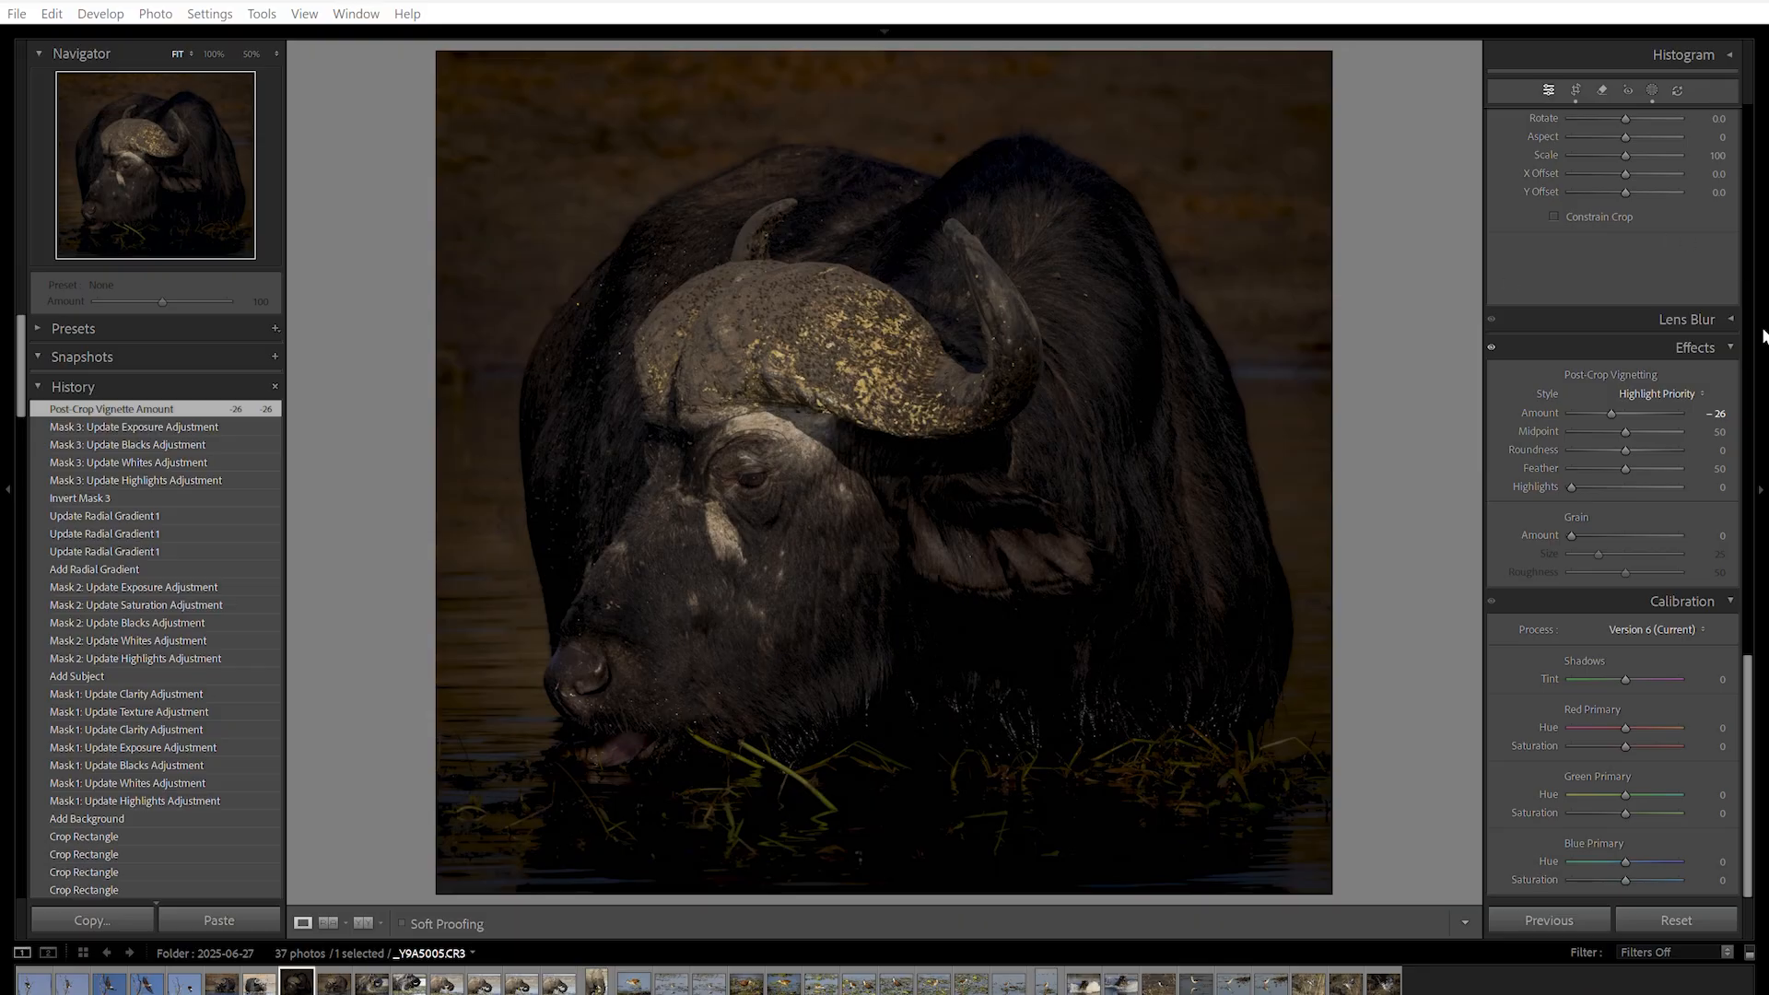
- Add a color range mask sampled from the pale patch above the buffalo's eye and set Refine to 1
{"action": "scroll", "coordinate": [1693, 155], "scroll_direction": "up", "scroll_amount": 15}
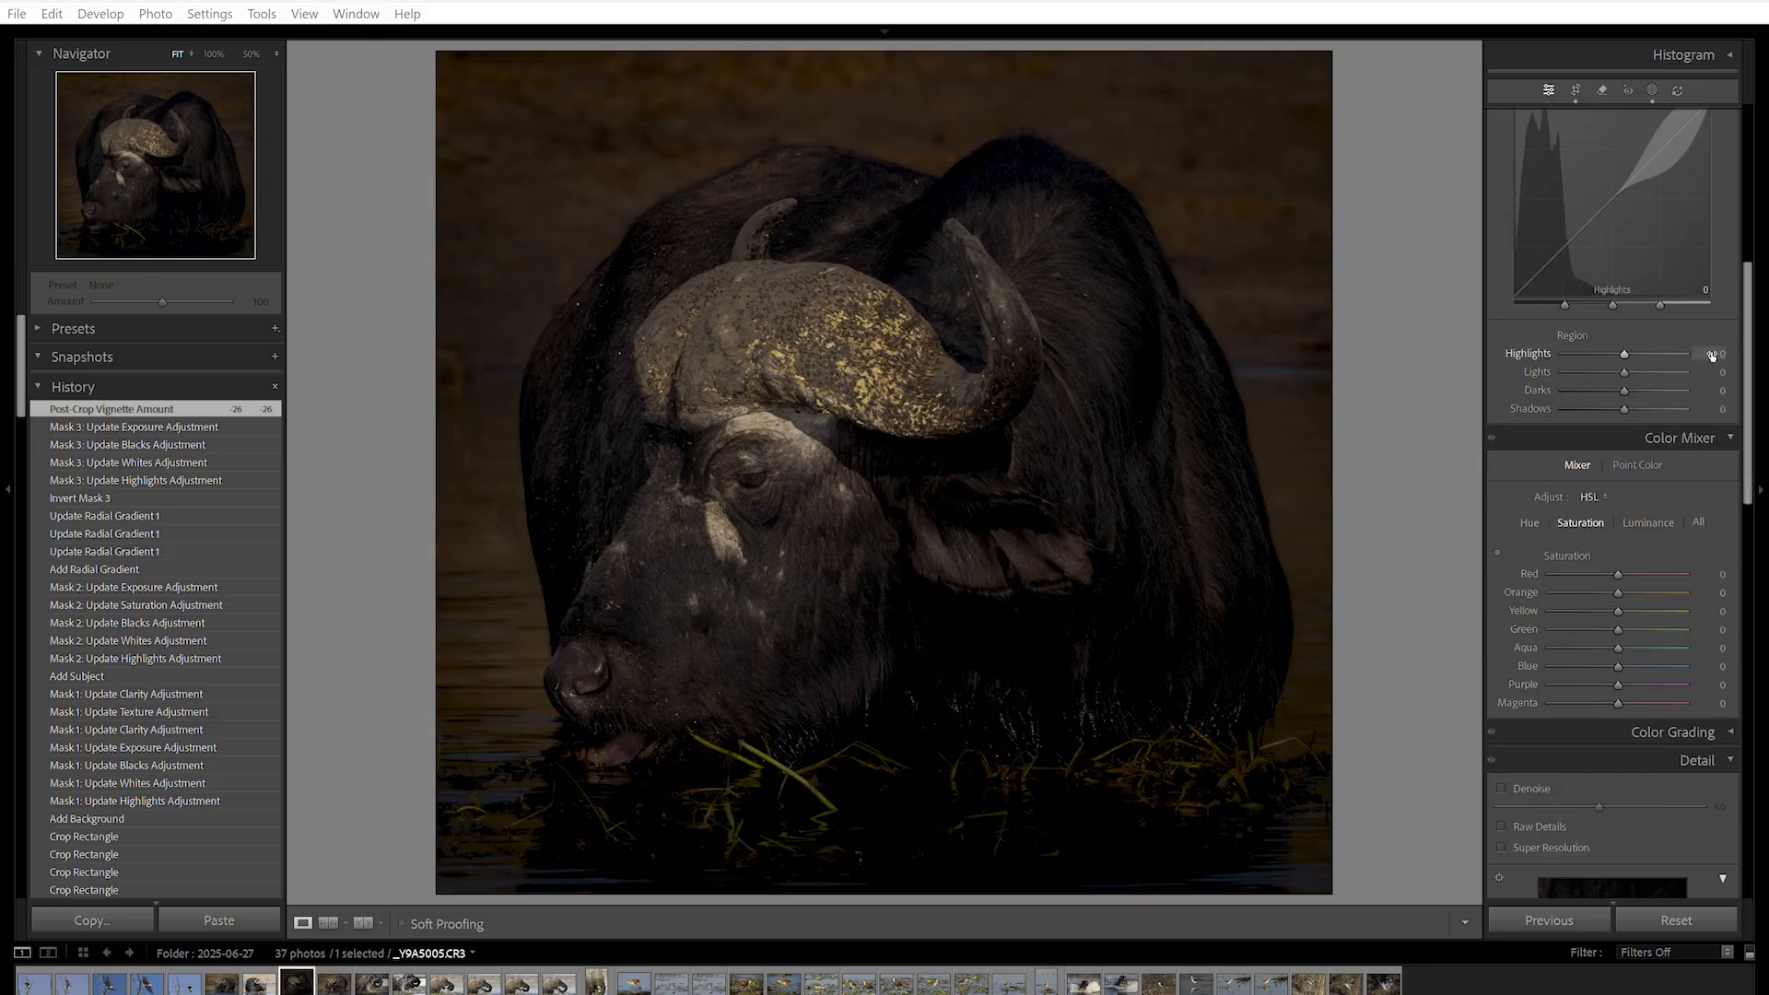
{"action": "left_click", "coordinate": [1651, 91]}
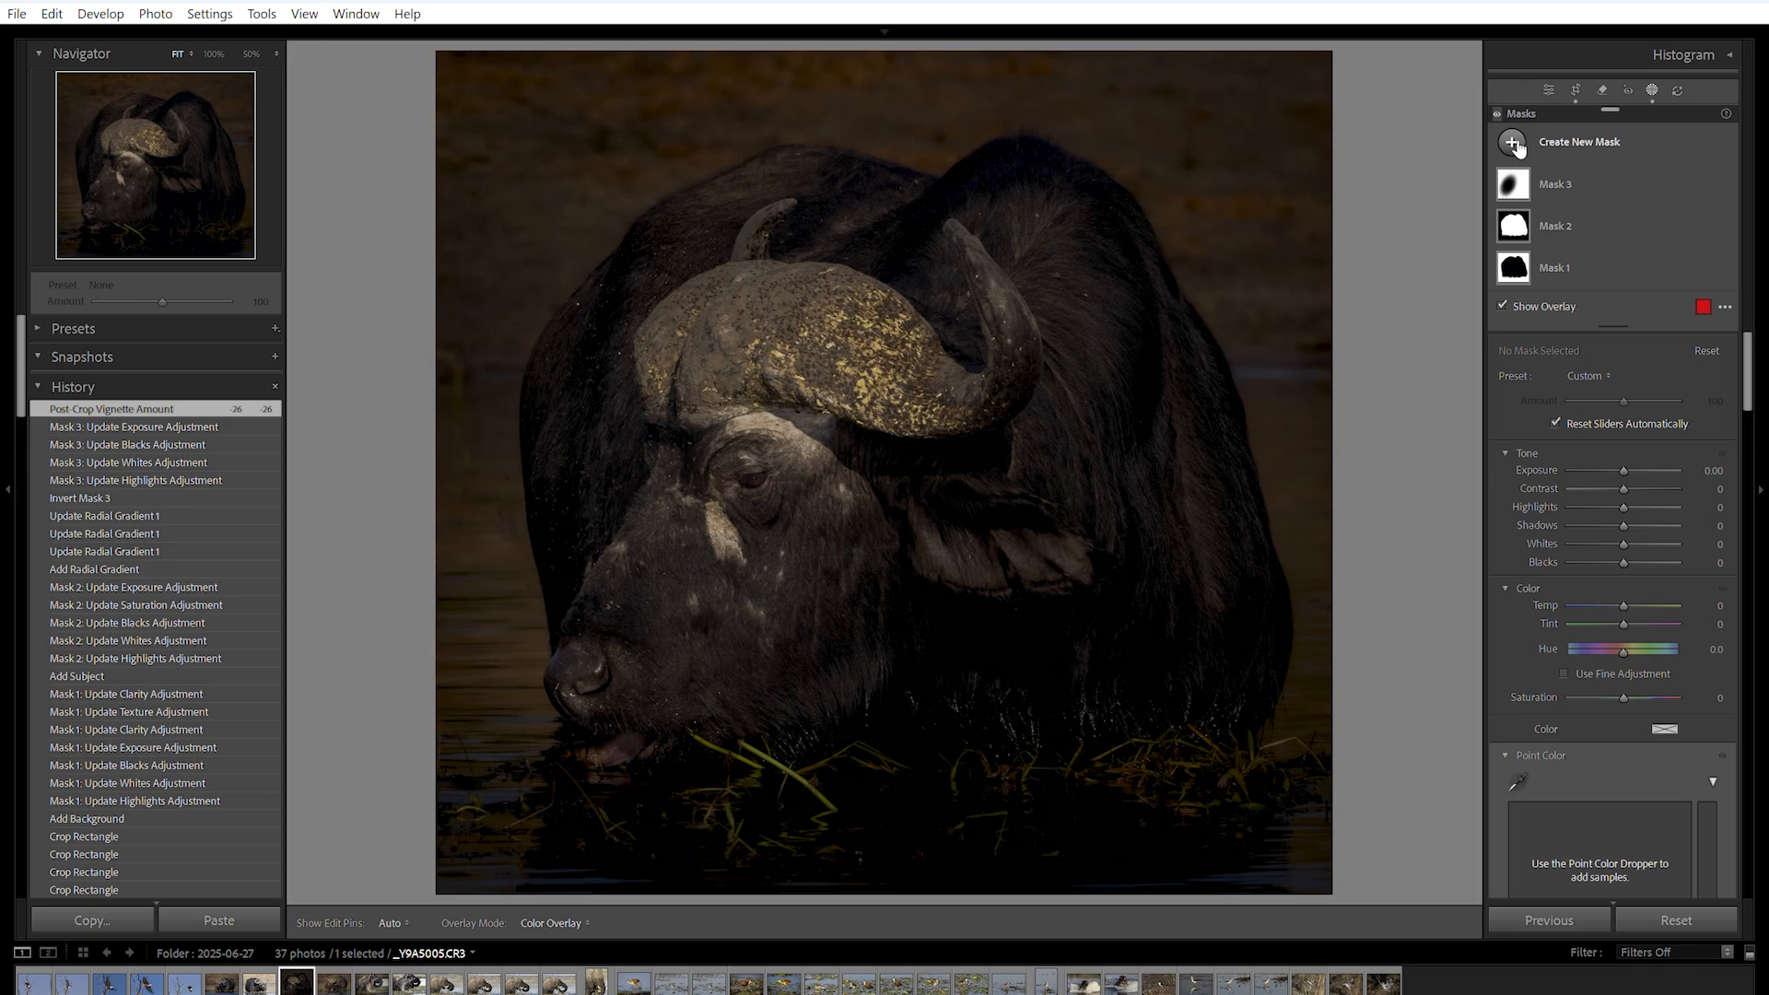
{"action": "left_click", "coordinate": [1514, 145]}
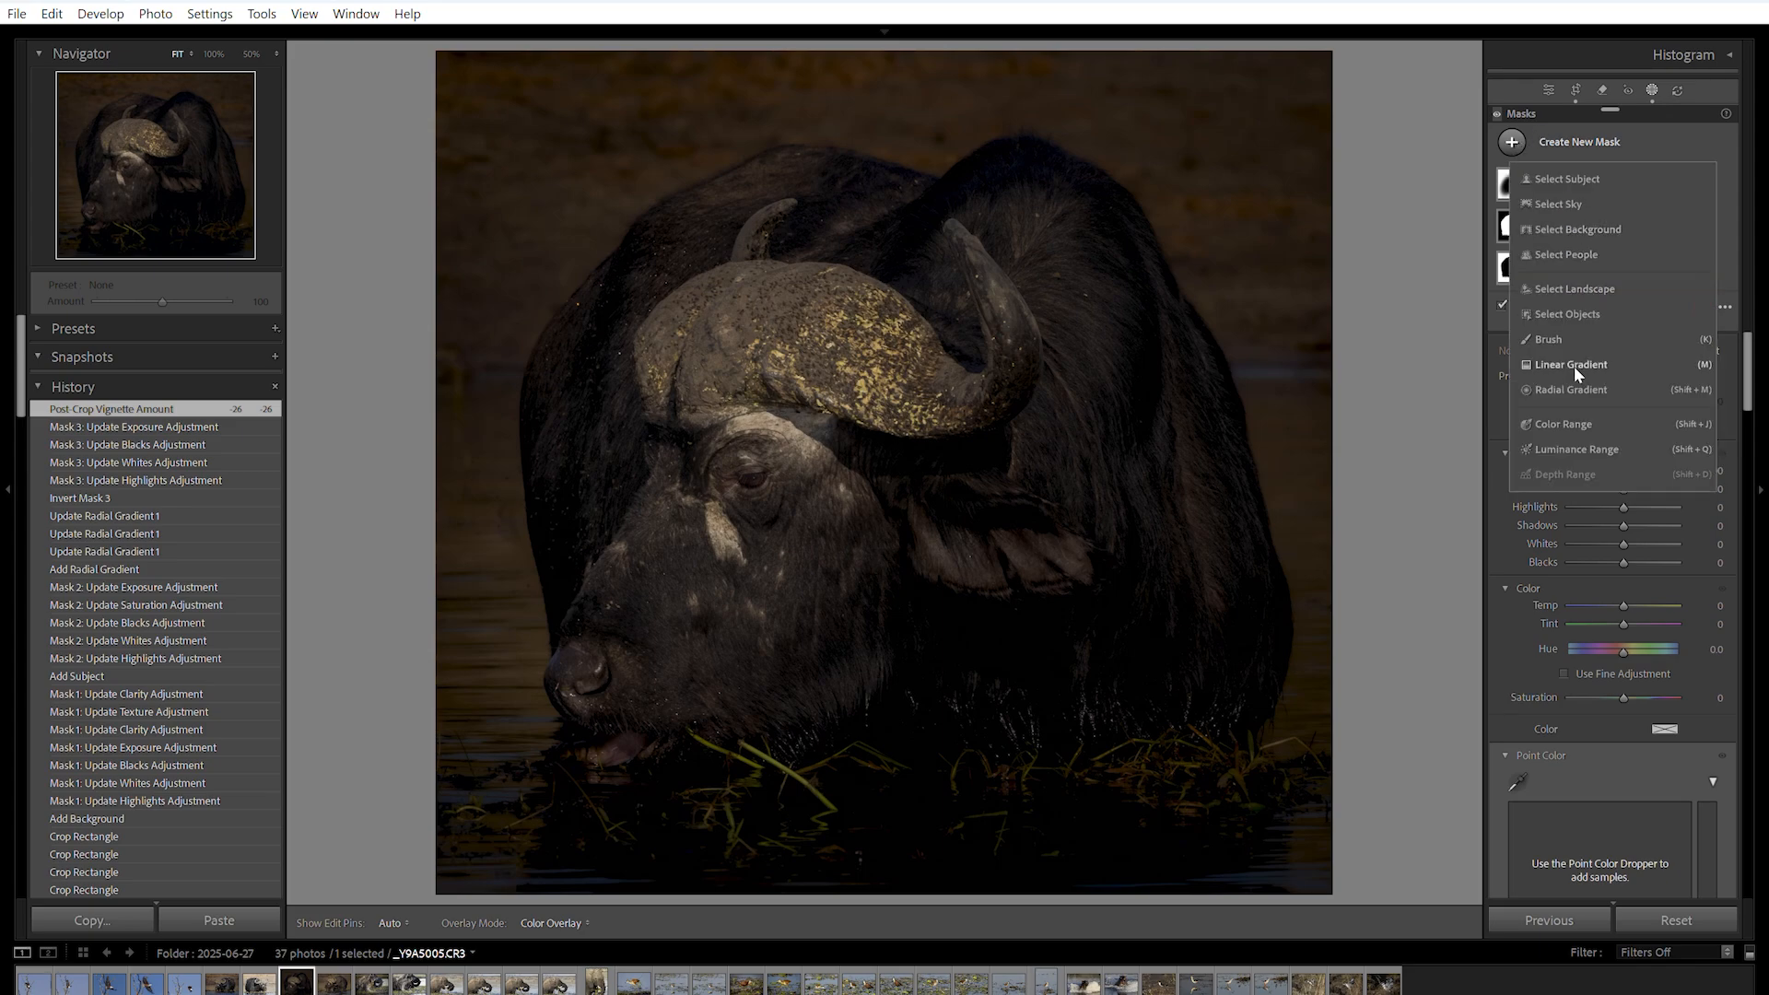
{"action": "left_click", "coordinate": [1566, 422]}
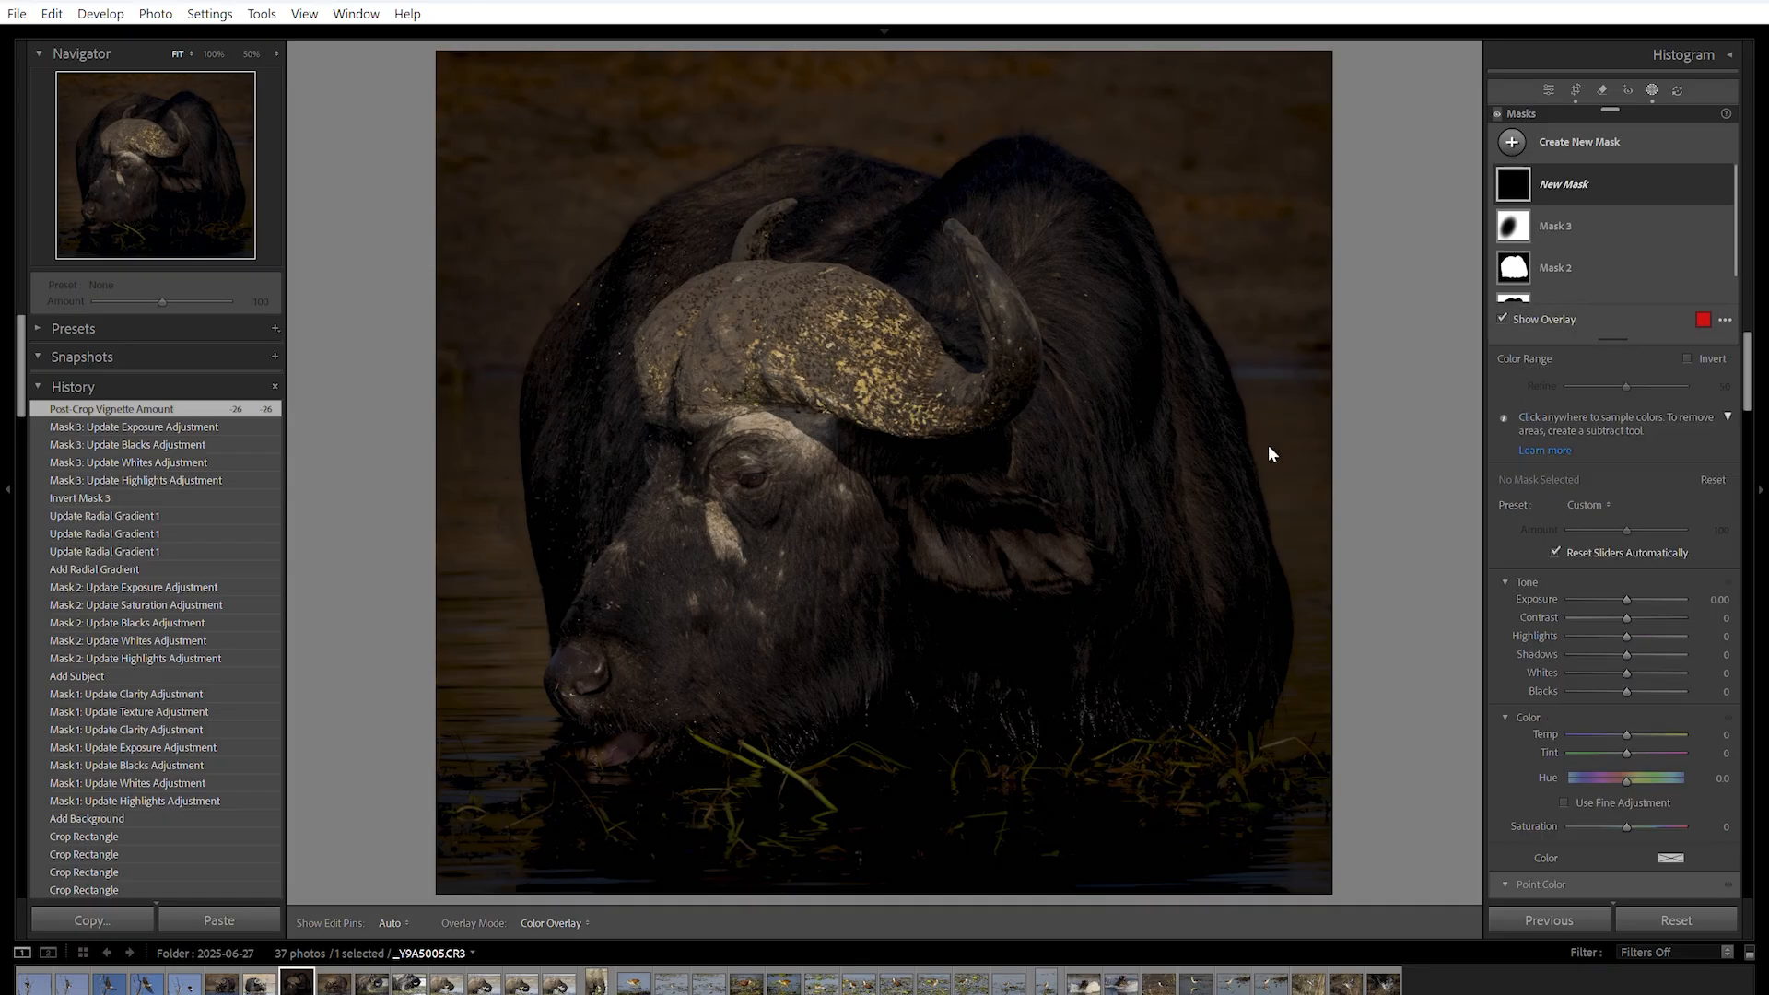
{"action": "left_click", "coordinate": [746, 421]}
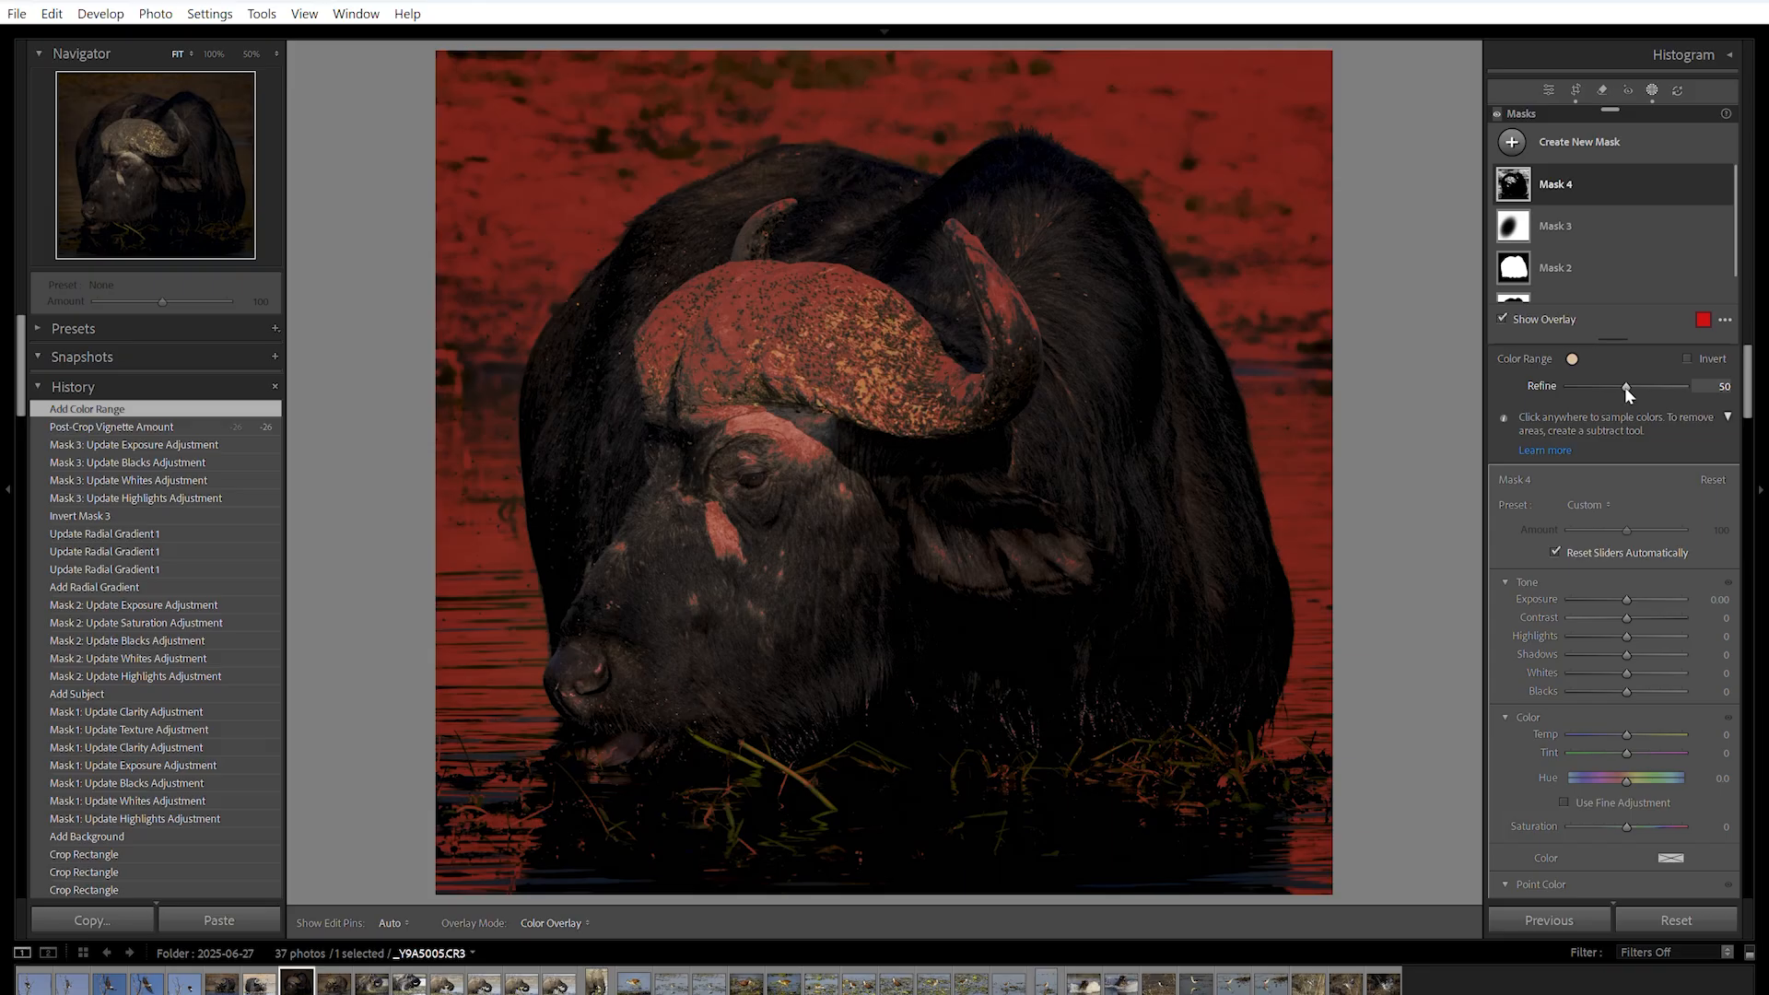
{"action": "left_click_drag", "start_coordinate": [1625, 387], "coordinate": [1480, 388]}
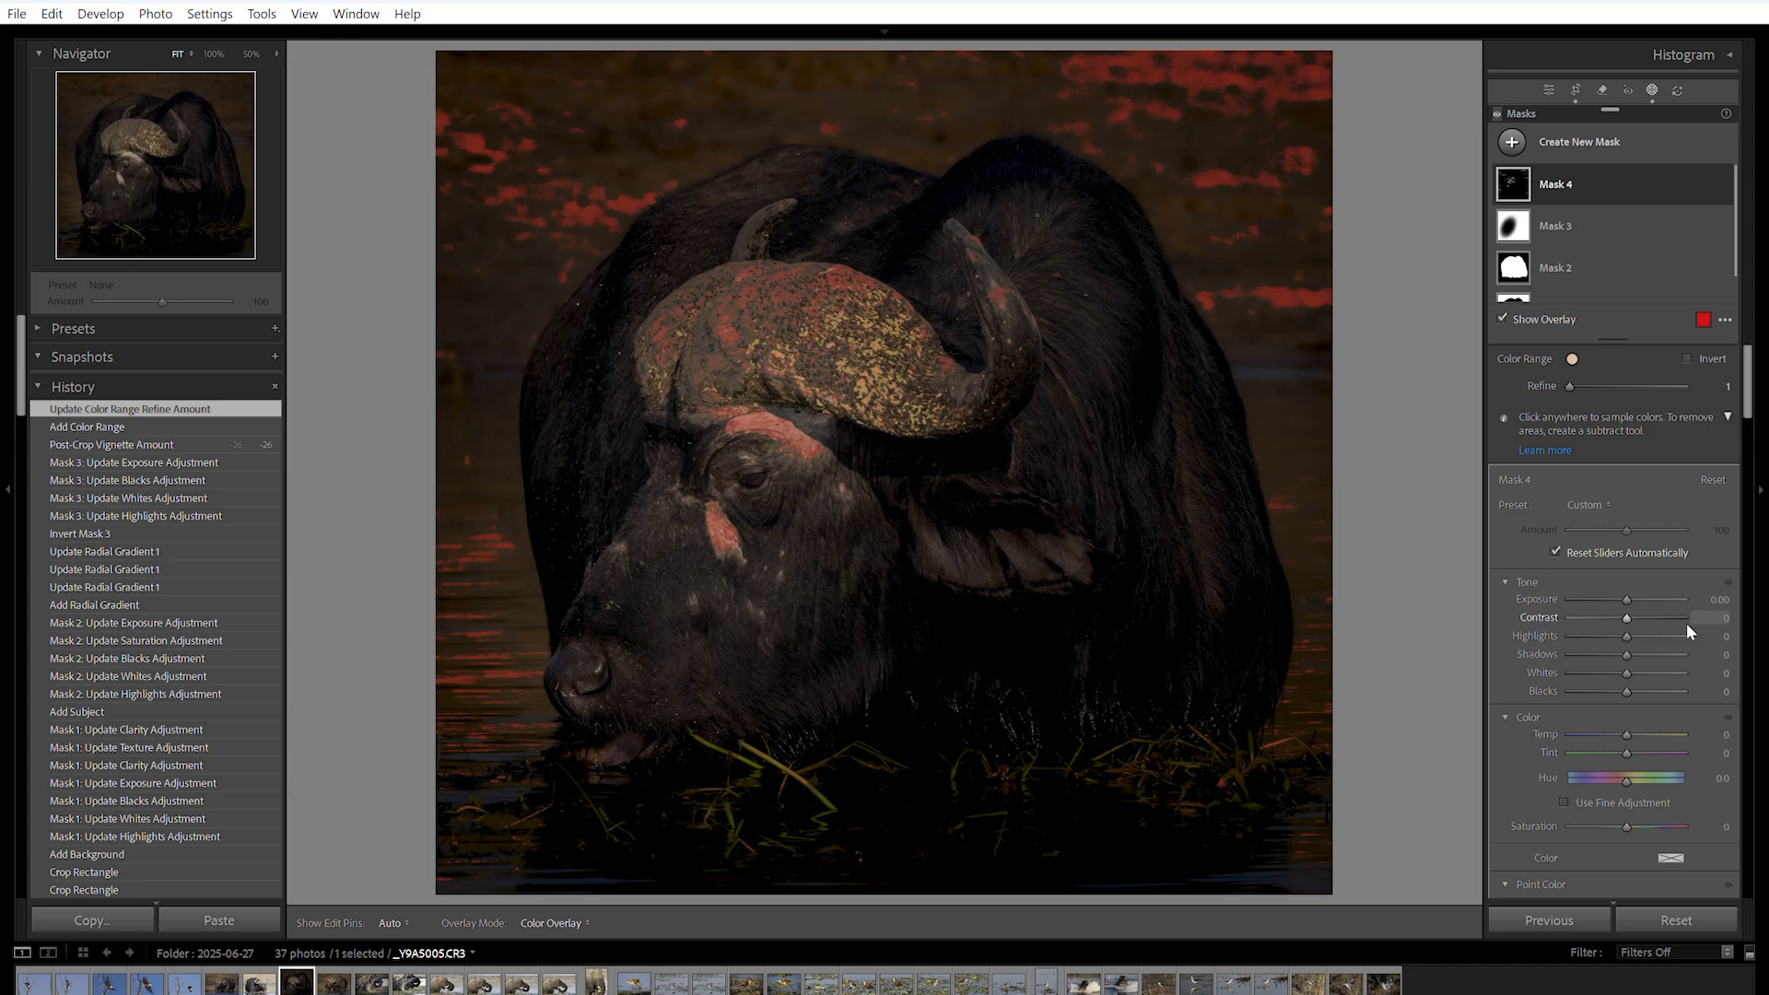
- Tone down the color range mask by setting its Highlights to -42
{"action": "left_click", "coordinate": [1625, 635]}
{"action": "left_click_drag", "start_coordinate": [1622, 634], "coordinate": [1601, 632]}
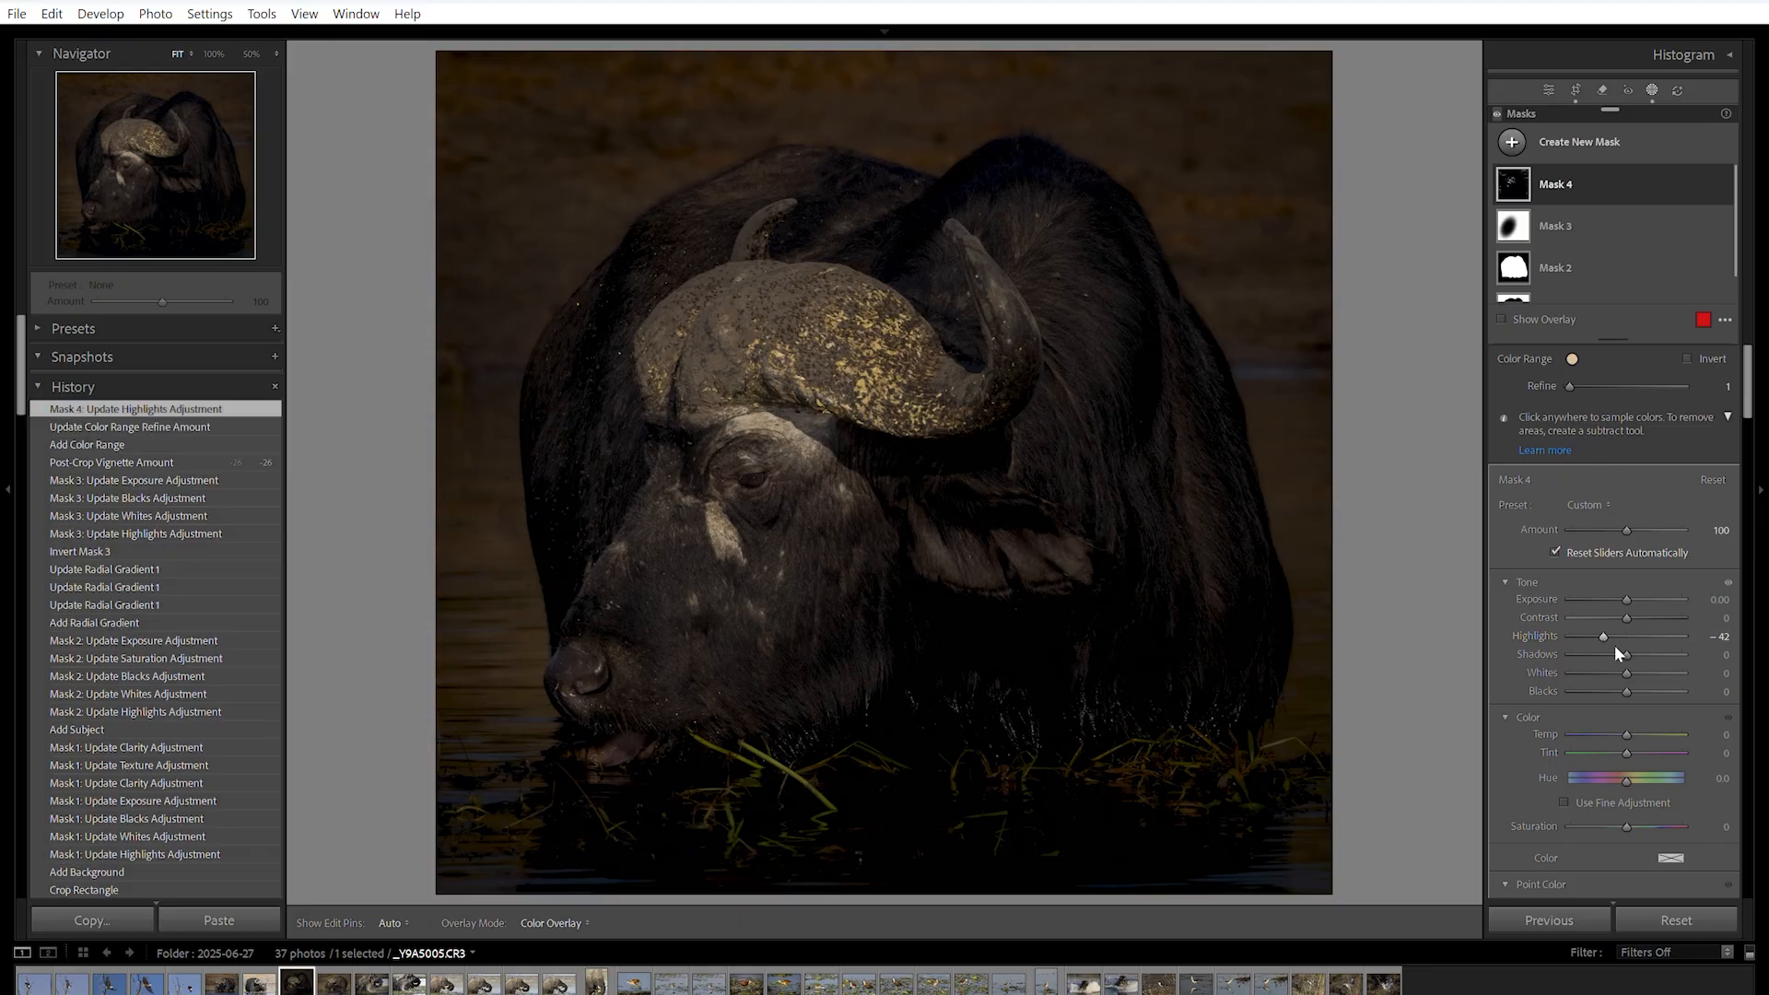